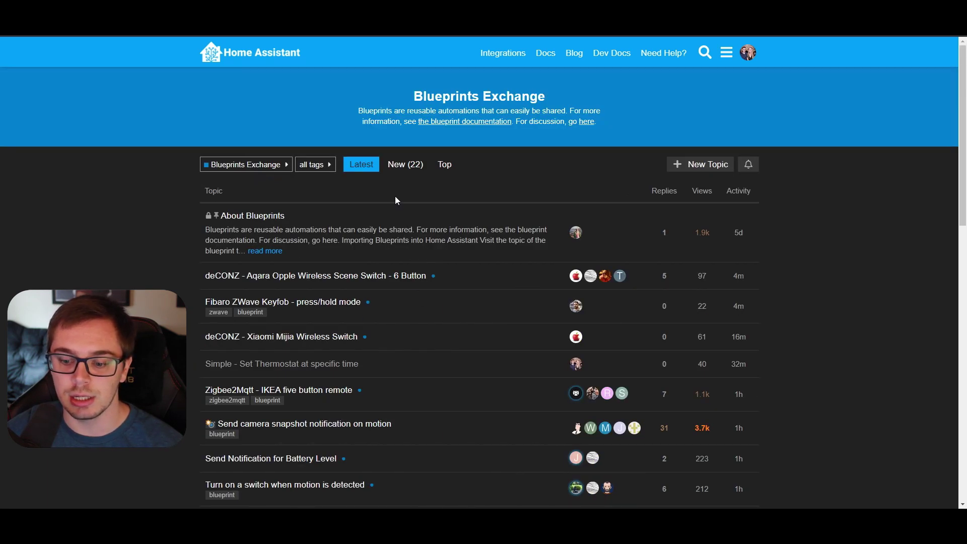
- Browse the Blueprints Exchange topics and open "Simple - Set Thermostat at specific time"
scroll(395, 196, down, 3)
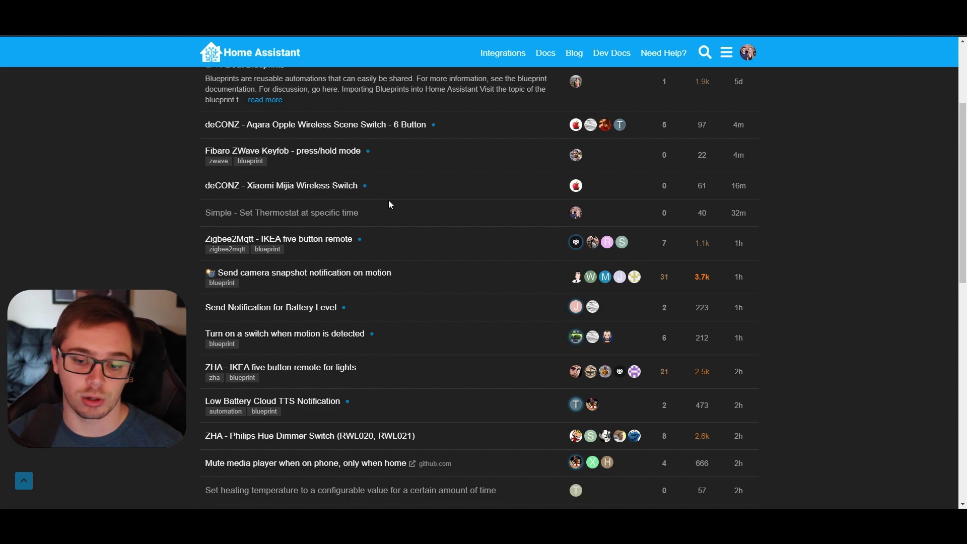
scroll(391, 204, down, 1)
scroll(388, 207, down, 1)
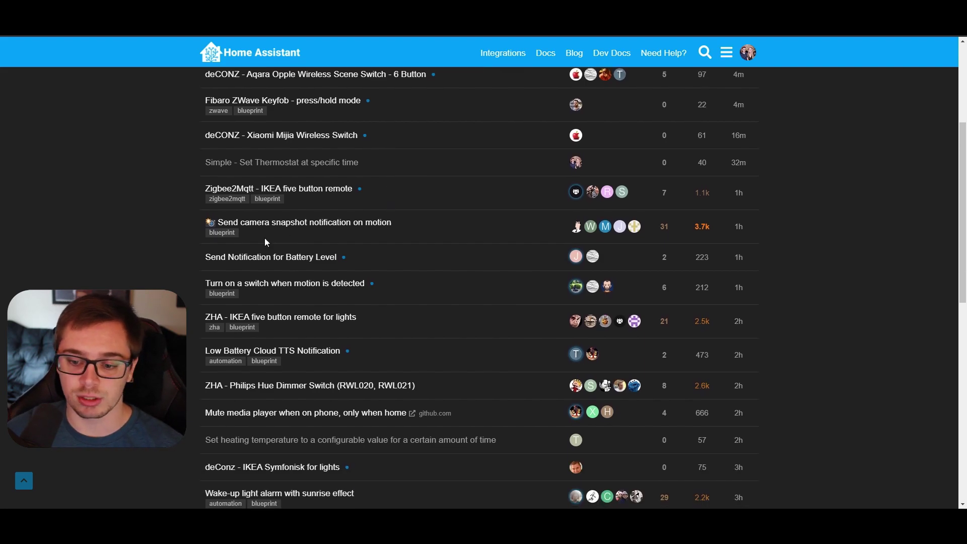
mouse_move(258, 261)
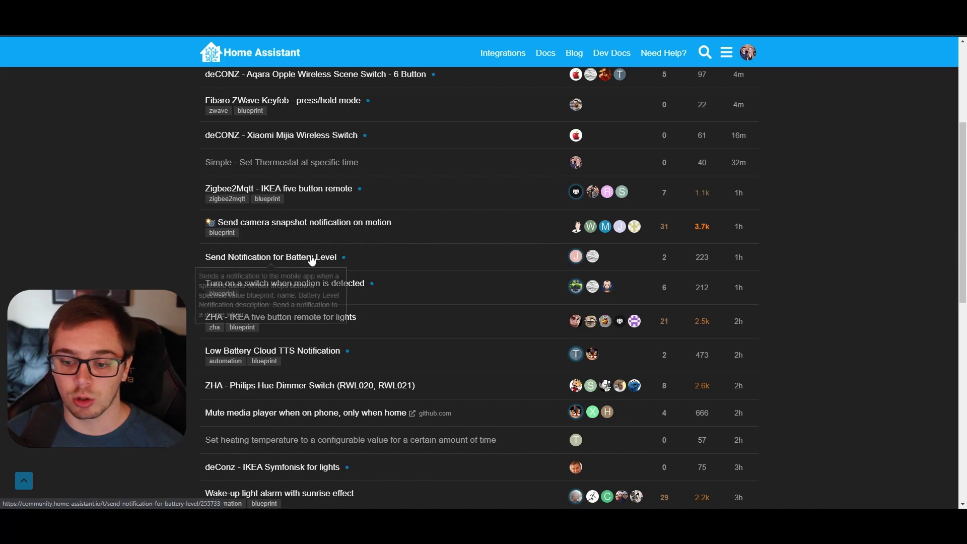
mouse_move(305, 262)
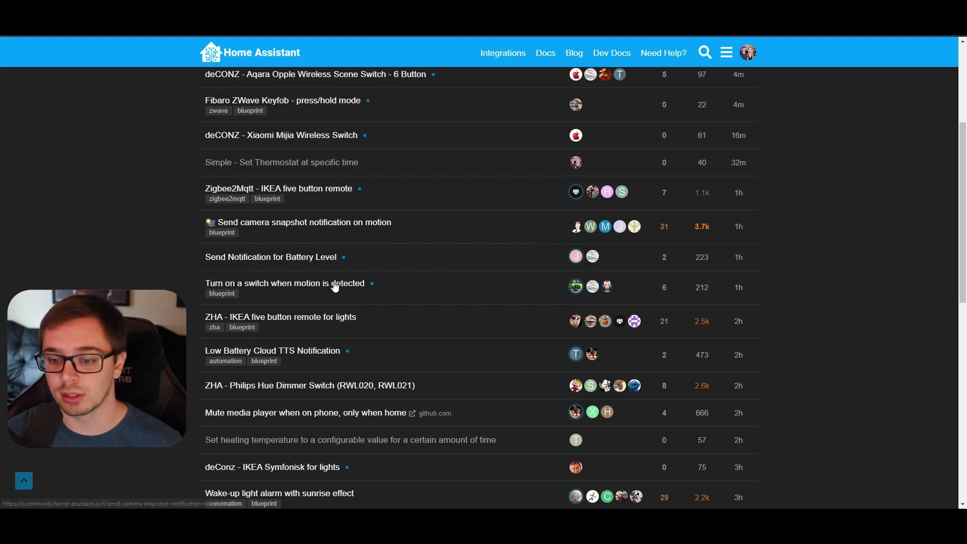
scroll(354, 316, up, 4)
click(274, 369)
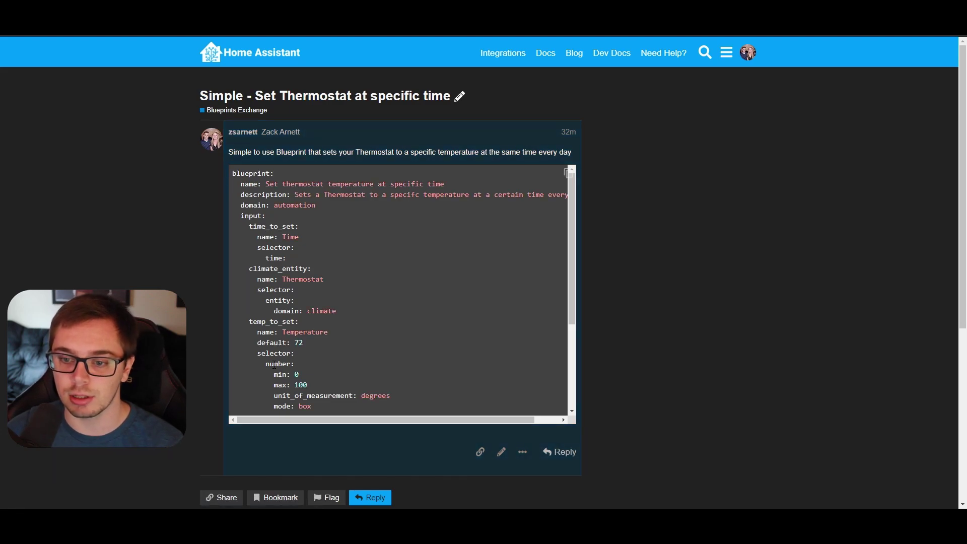
- Review the thermostat blueprint's description and code, and copy the web address of this forum topic
drag(227, 155, 565, 153)
drag(250, 183, 343, 294)
click(324, 265)
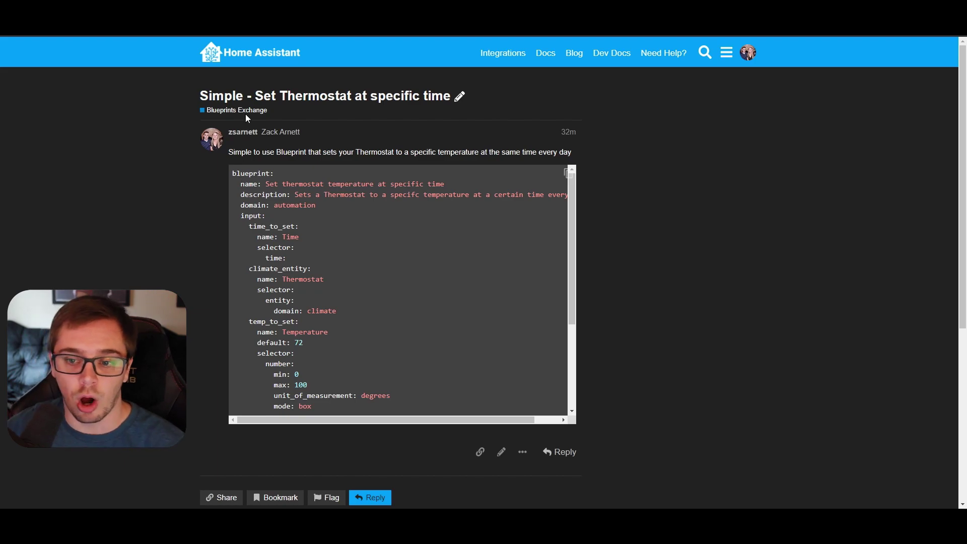
drag(237, 152, 506, 158)
click(391, 173)
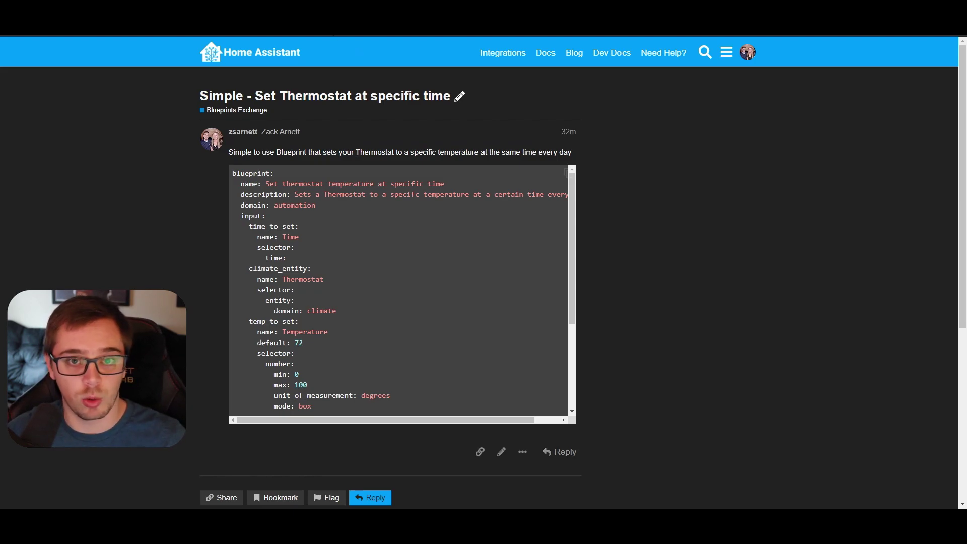
right_click(329, 23)
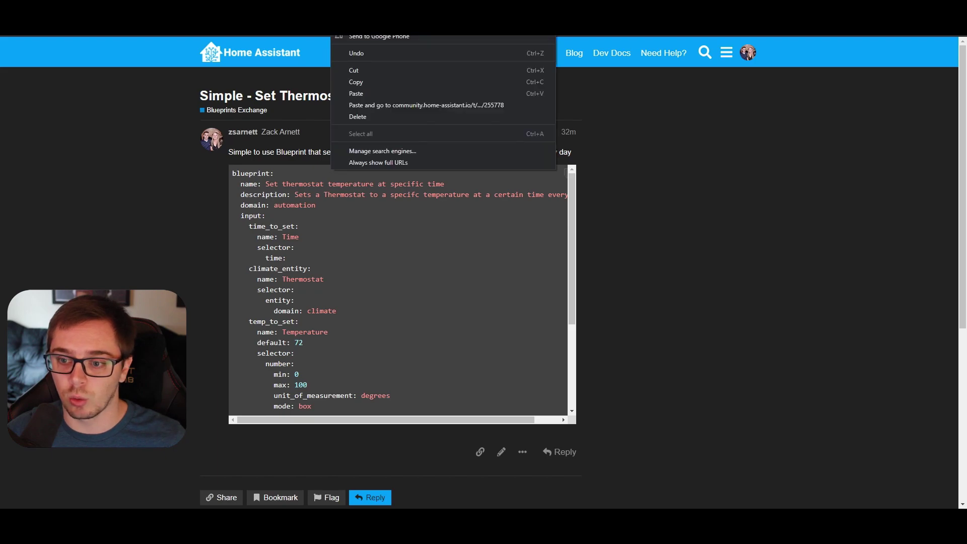
click(363, 82)
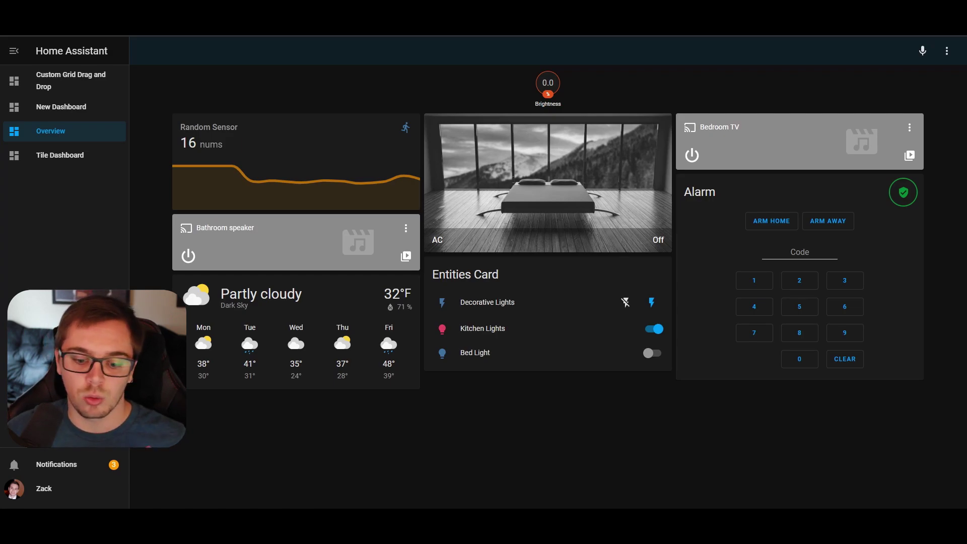
- Switch to the Home Assistant dashboard and start a new blueprint import from the Blueprints configuration page
click(50, 428)
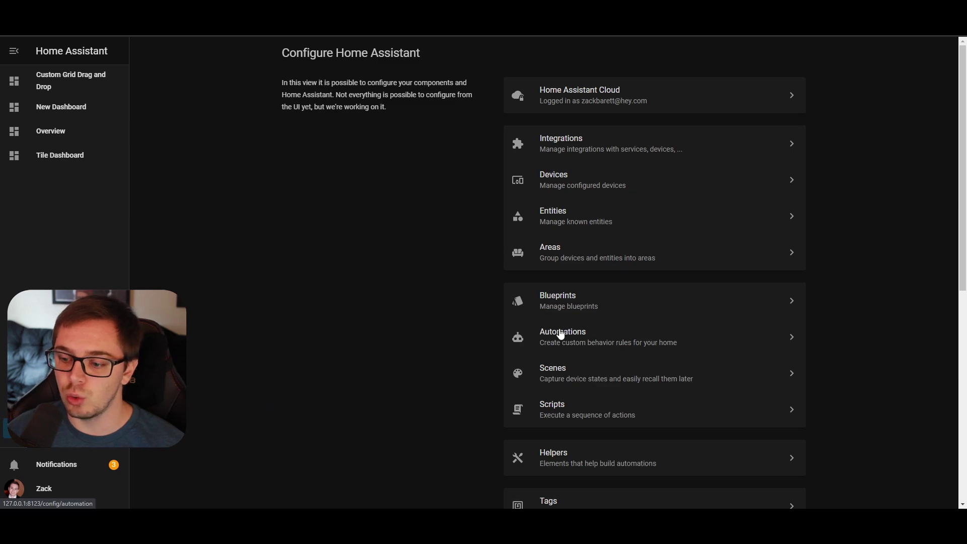
click(558, 302)
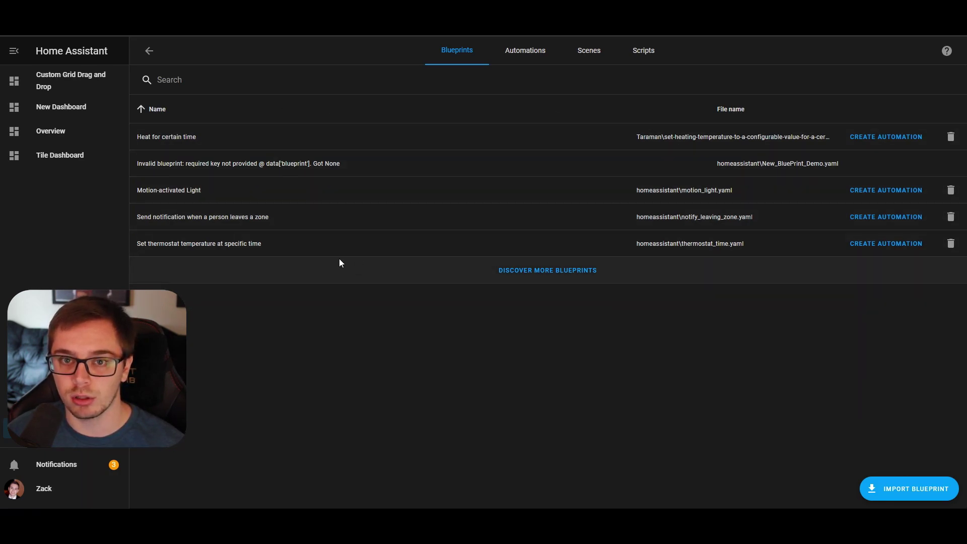
click(909, 497)
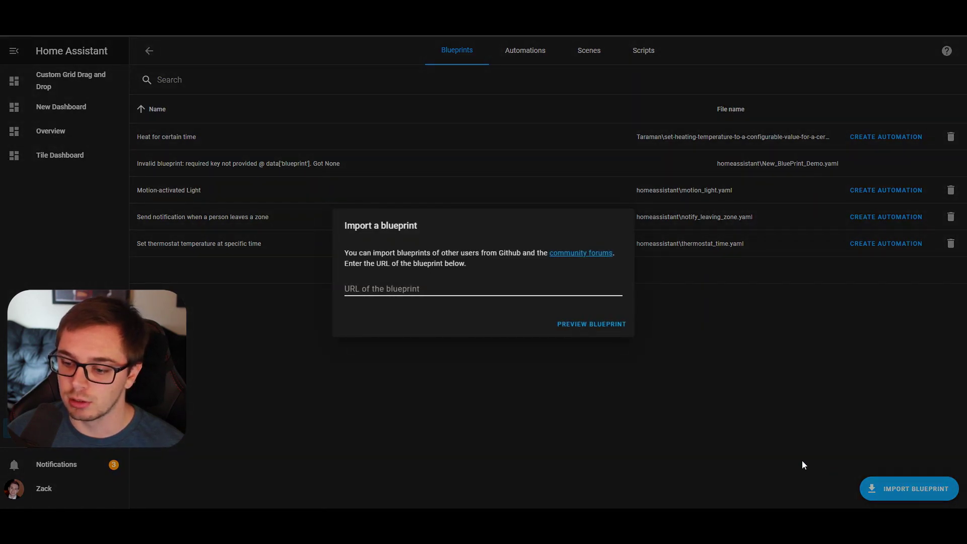
- Paste the copied simple-set-thermostat-at-specific-time/255778 topic address as the blueprint URL and preview the blueprint
drag(425, 253, 438, 253)
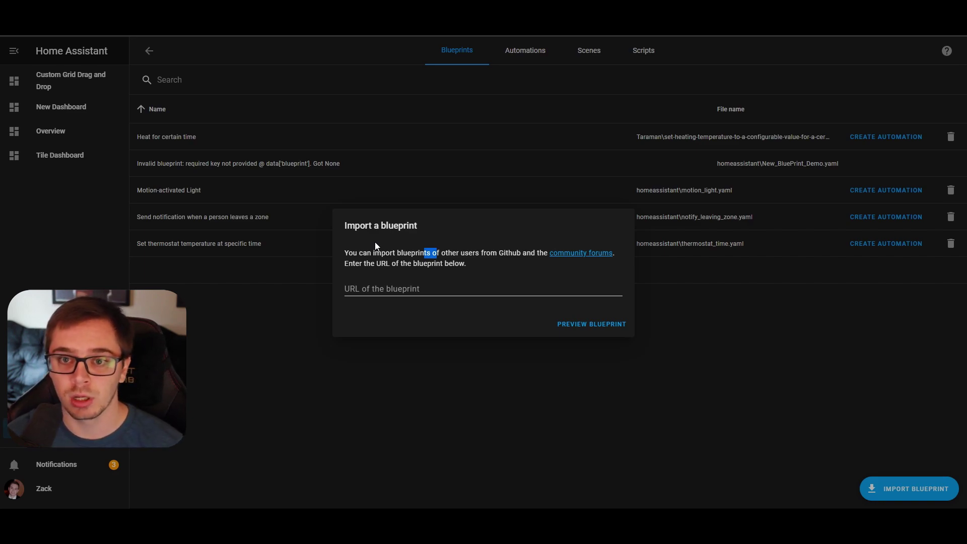
click(396, 285)
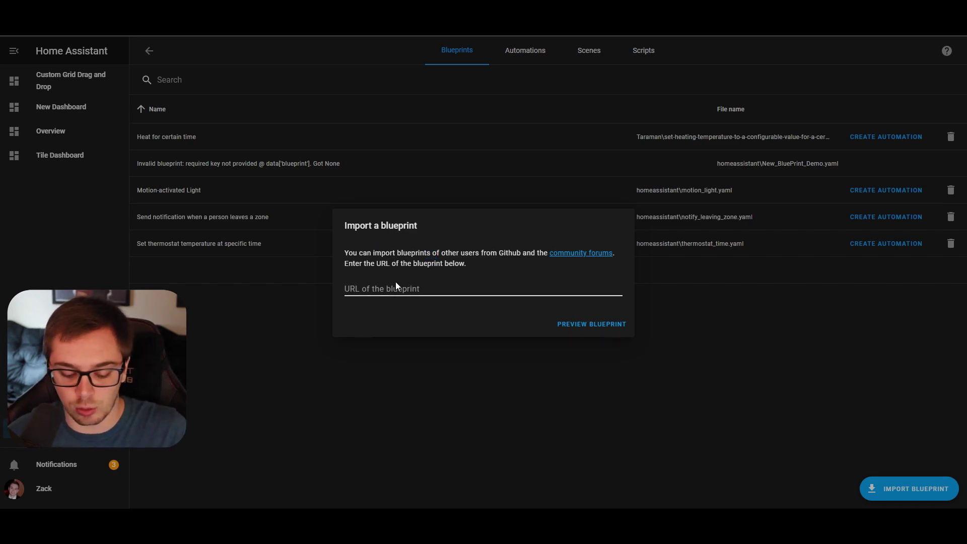
right_click(391, 286)
click(425, 364)
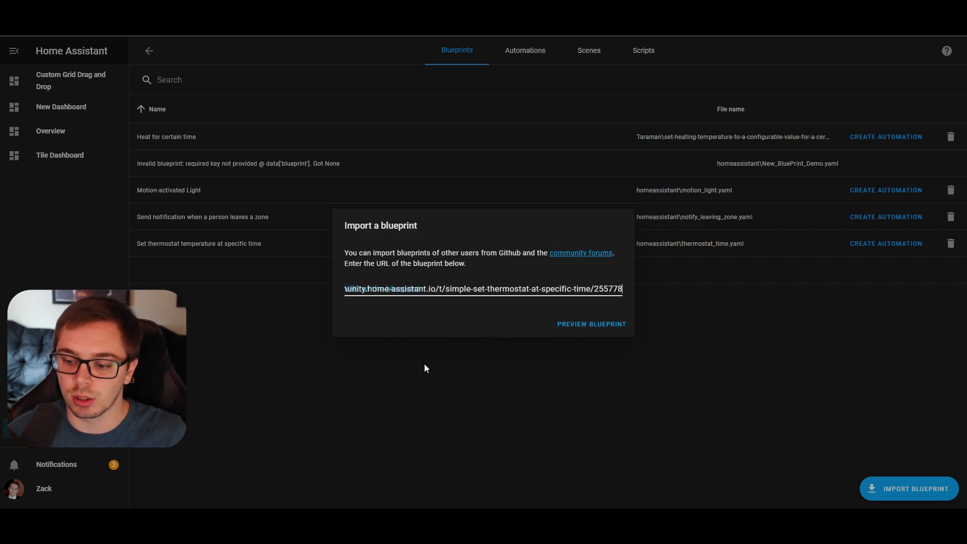
drag(610, 294, 648, 301)
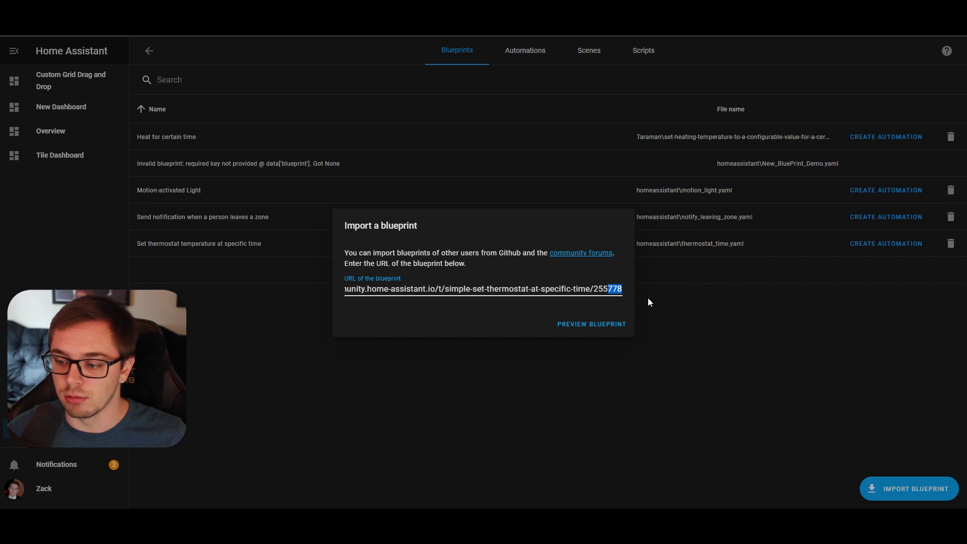
click(510, 289)
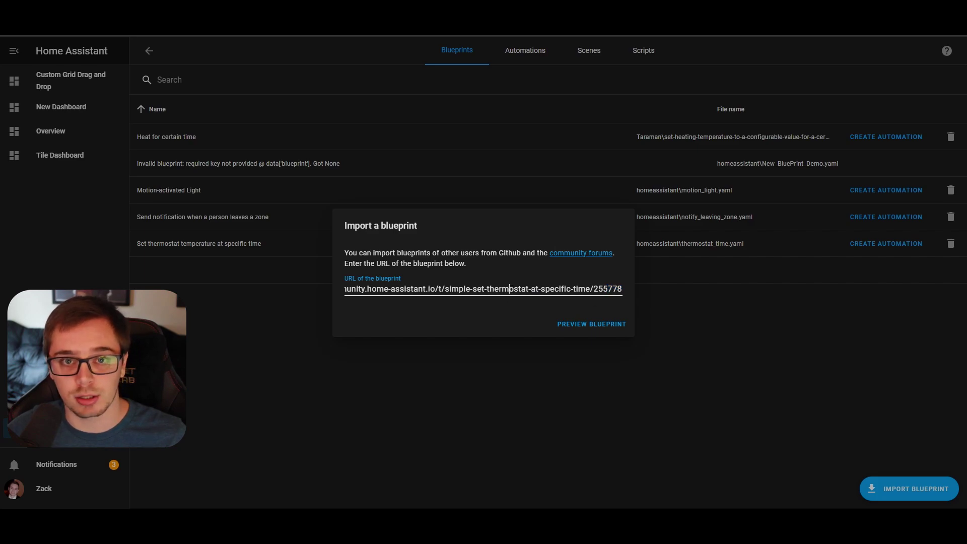
click(583, 327)
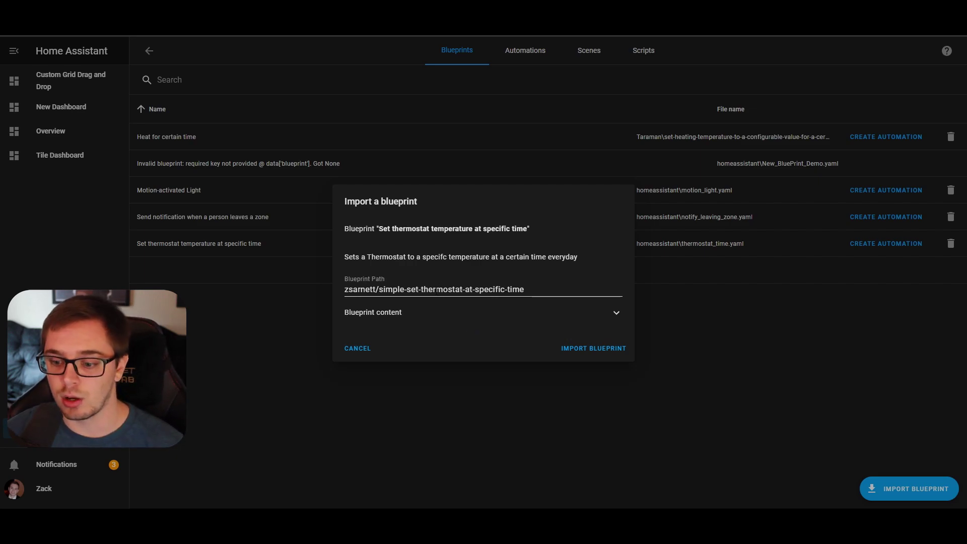
- Check the previewed blueprint's content, path and description, and import "Set thermostat temperature at specific time"
click(499, 311)
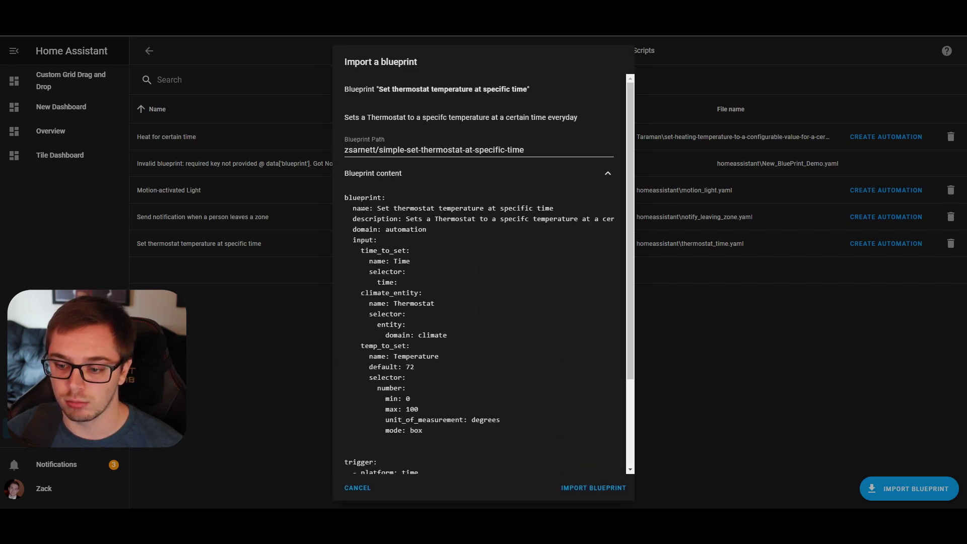
click(436, 175)
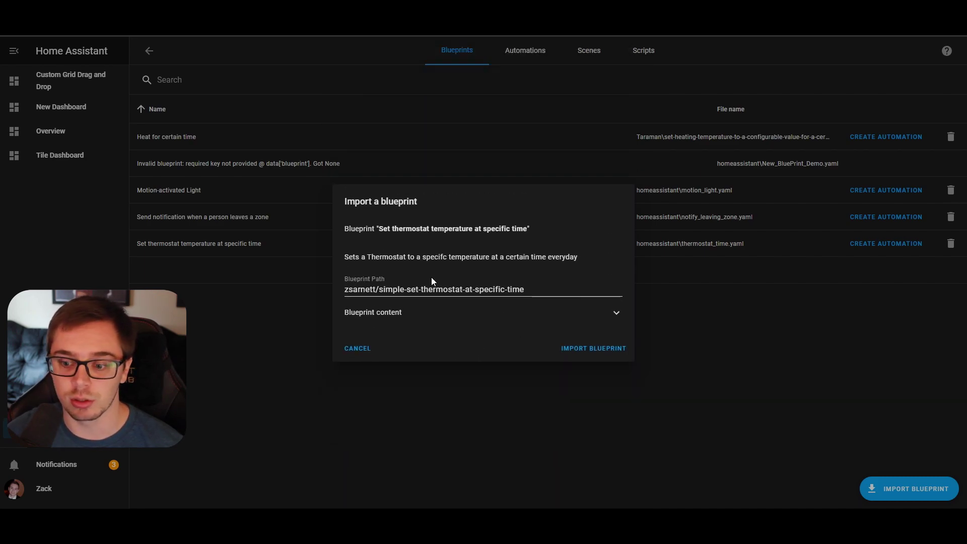
drag(348, 290, 527, 290)
click(486, 291)
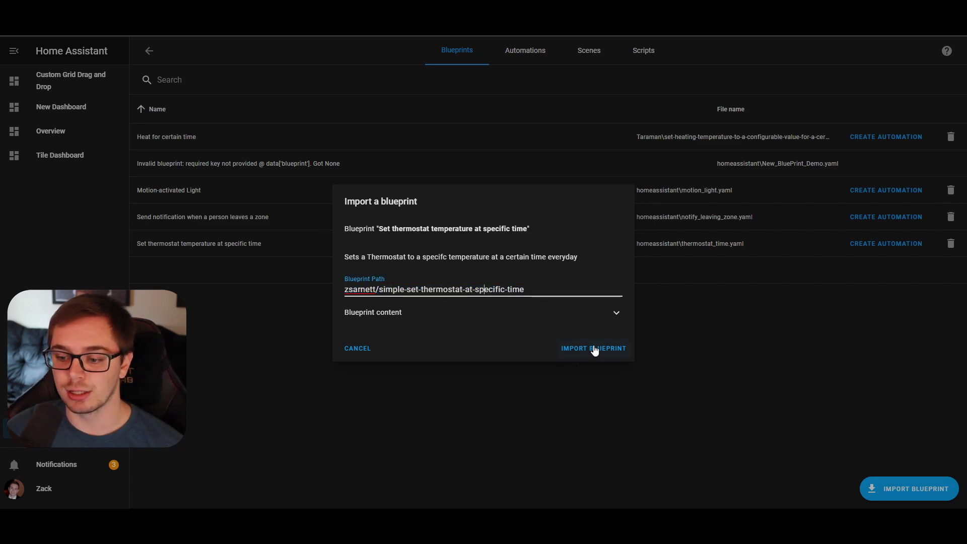
drag(348, 261, 602, 260)
click(597, 282)
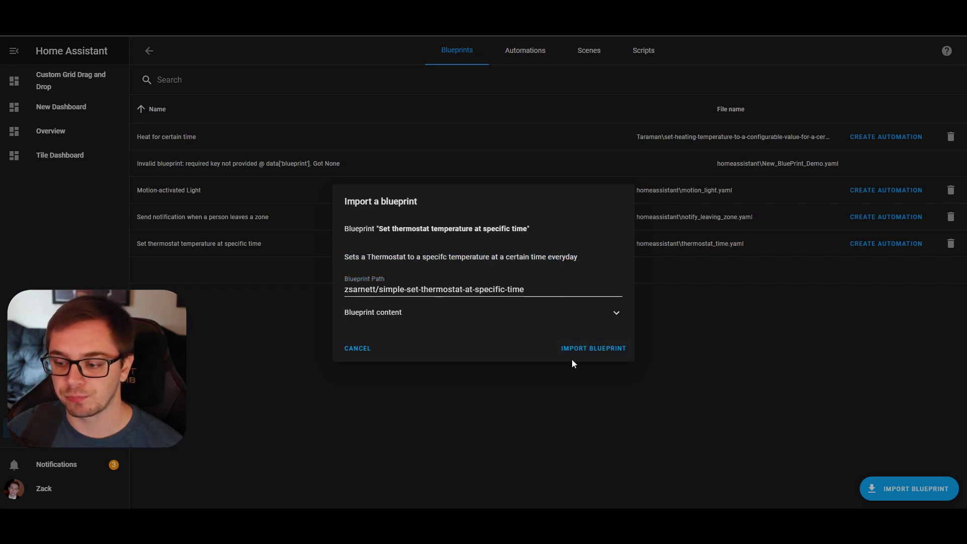
click(605, 359)
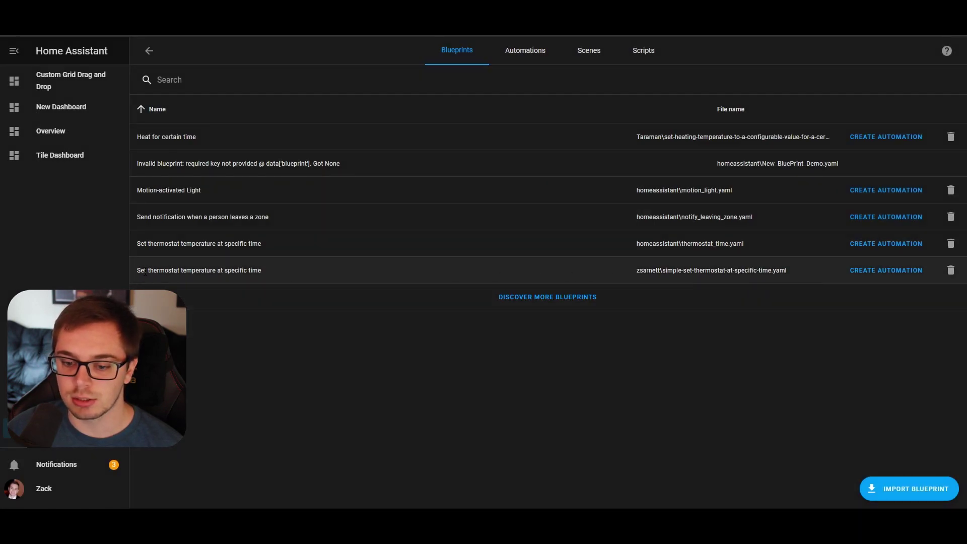
- Check the imported simple-set-thermostat-at-specific-time.yaml blueprint's name and file name, and create an automation from it
drag(145, 272, 249, 271)
drag(636, 271, 708, 280)
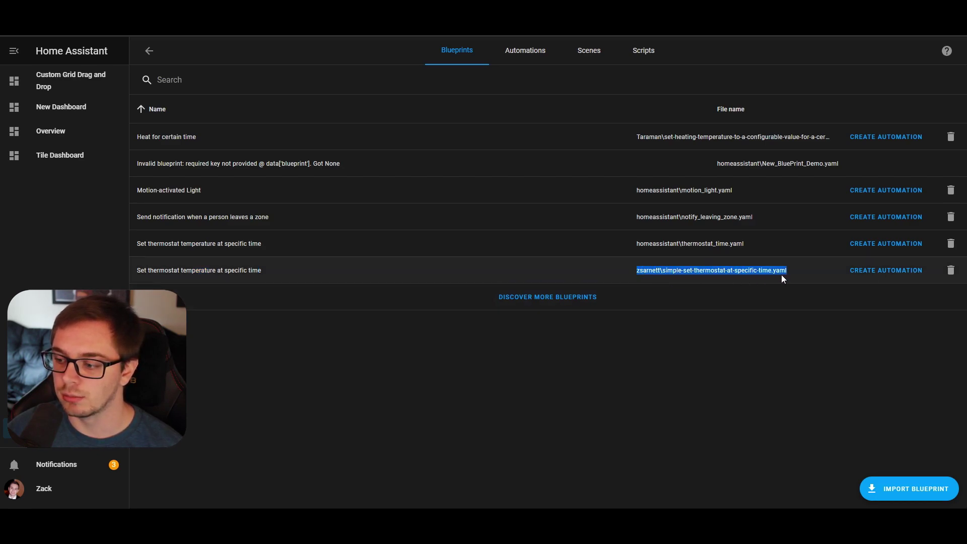
click(739, 285)
drag(637, 272, 750, 280)
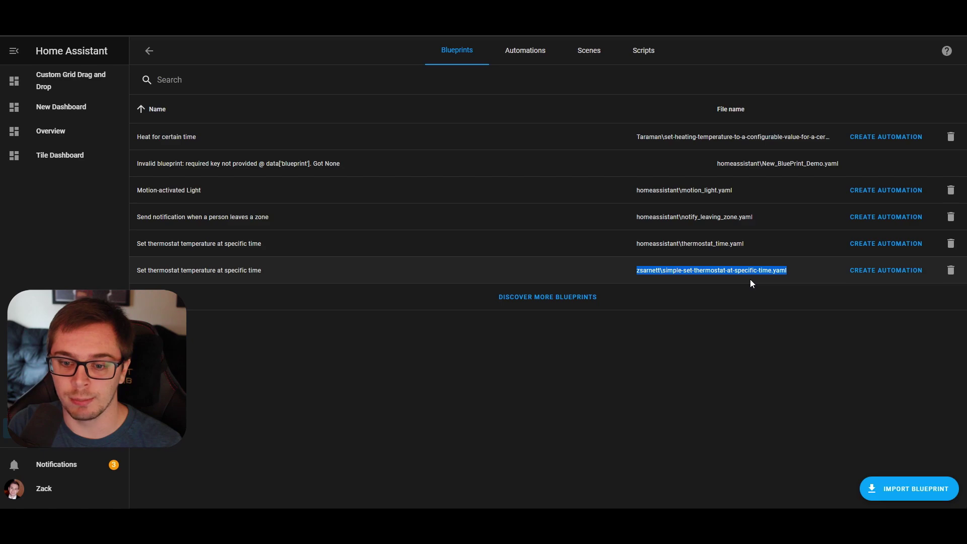
drag(136, 271, 258, 271)
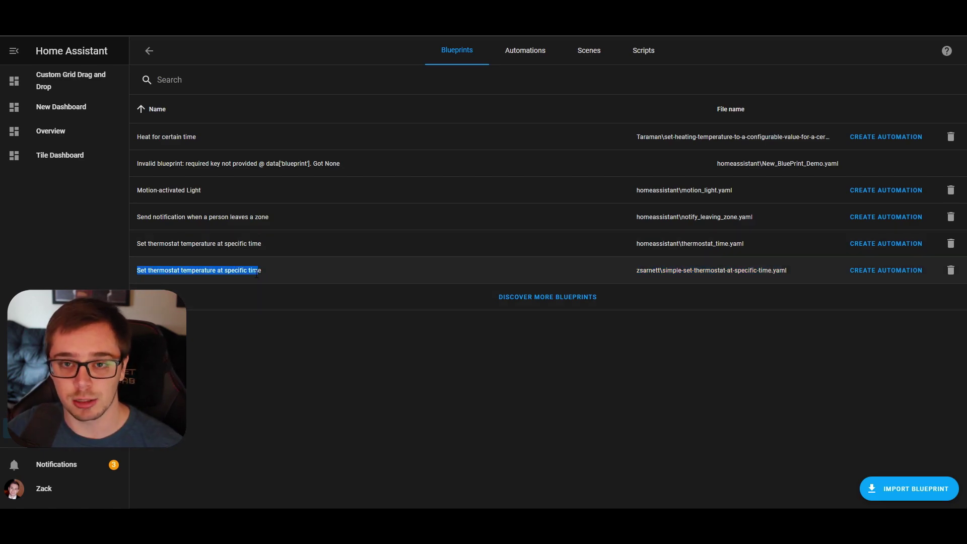
drag(787, 272, 741, 272)
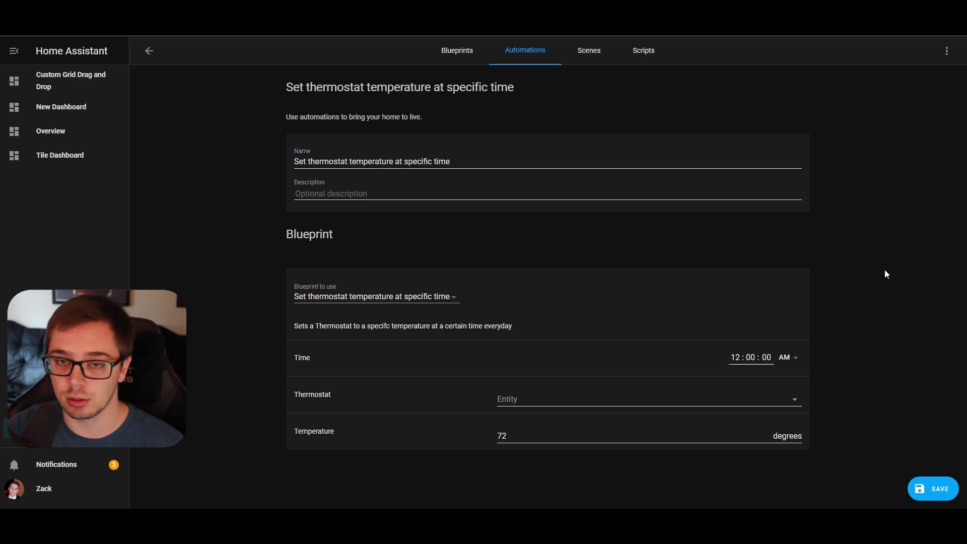
- Examine the new automation's name, description, selected blueprint and its Time, Thermostat and Temperature inputs
drag(451, 161, 304, 162)
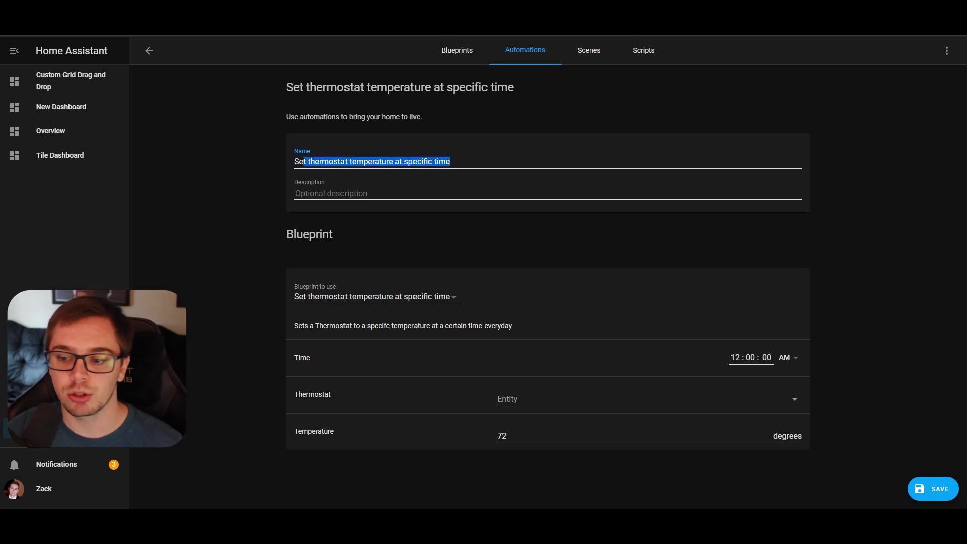
click(393, 164)
click(324, 192)
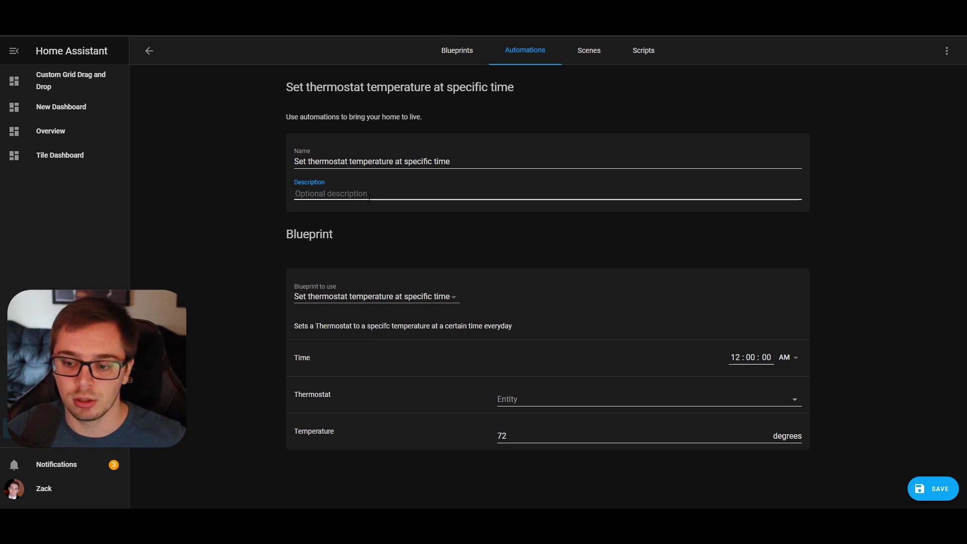
double_click(380, 252)
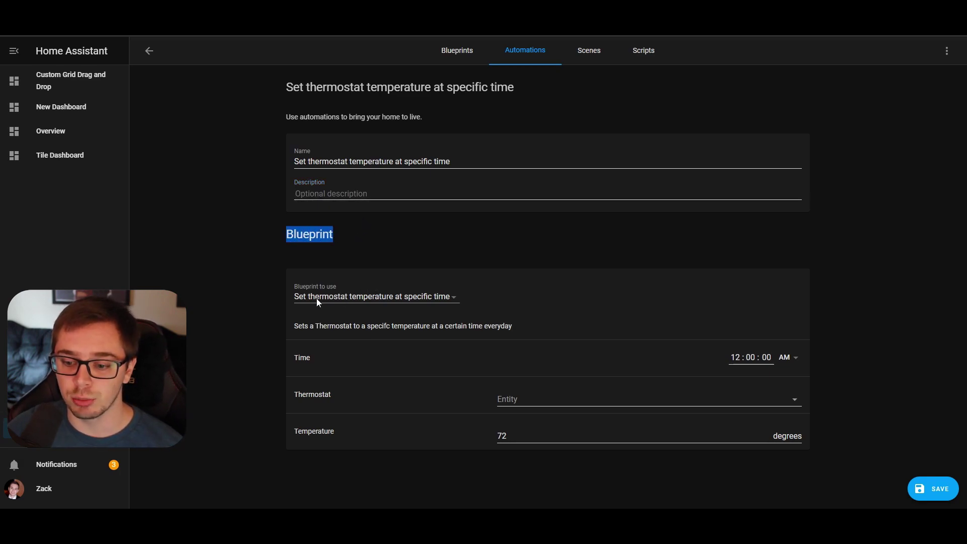
click(299, 275)
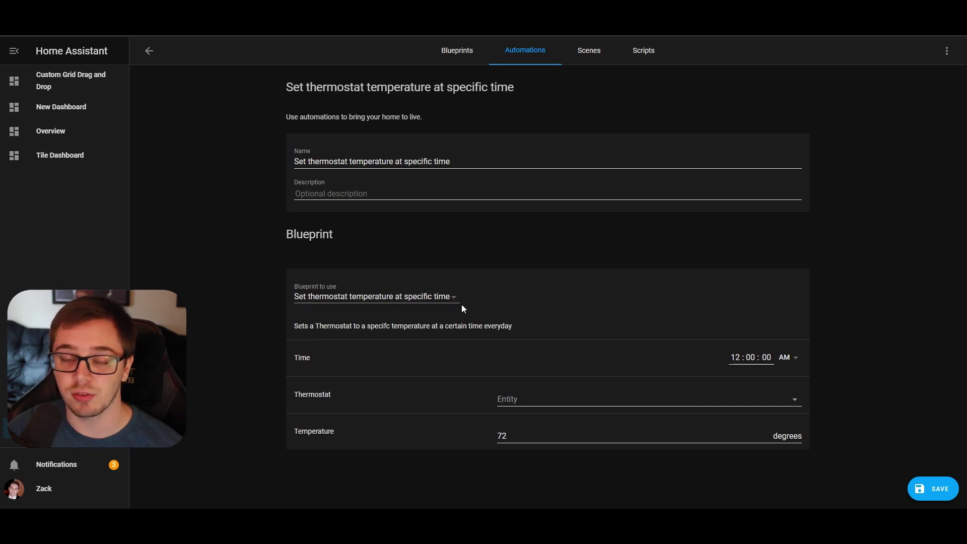
drag(544, 328, 294, 329)
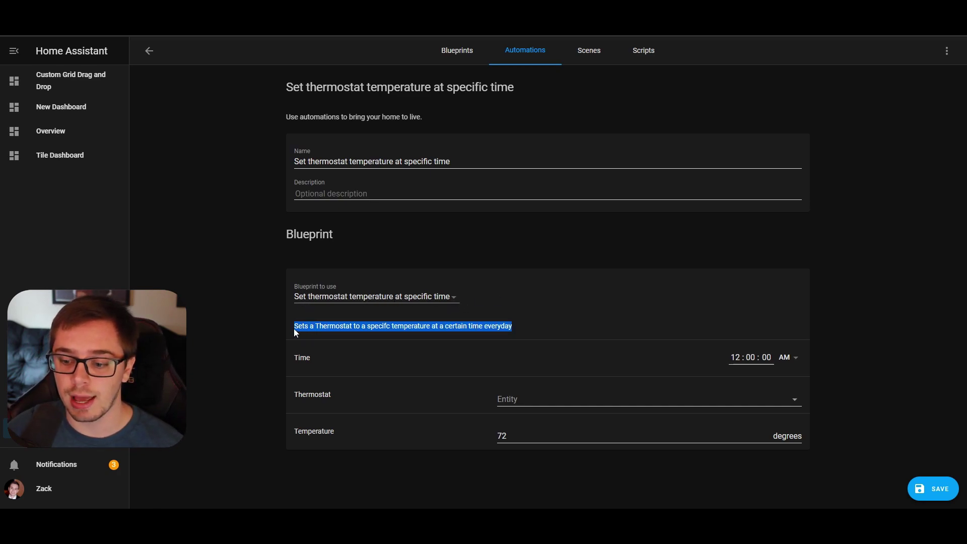
click(324, 326)
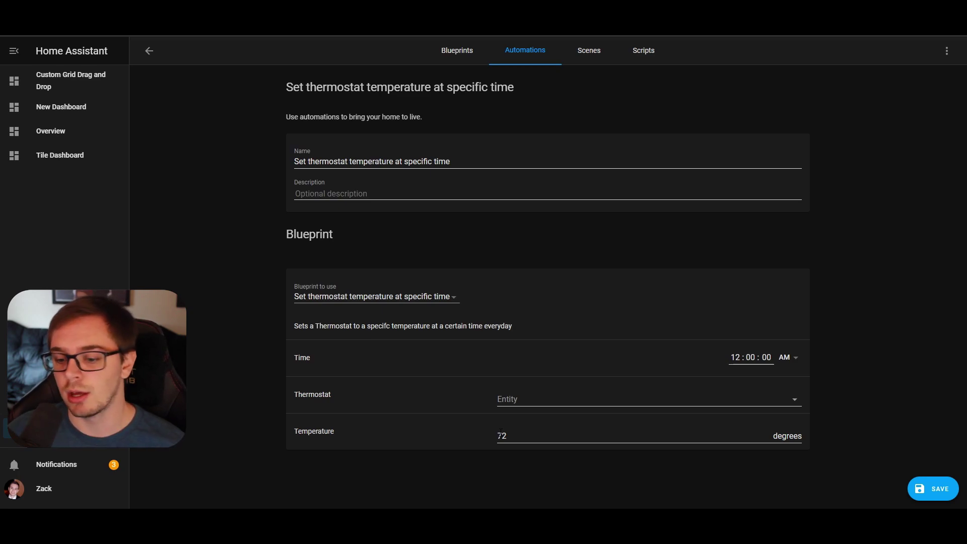
double_click(307, 358)
click(308, 394)
double_click(308, 395)
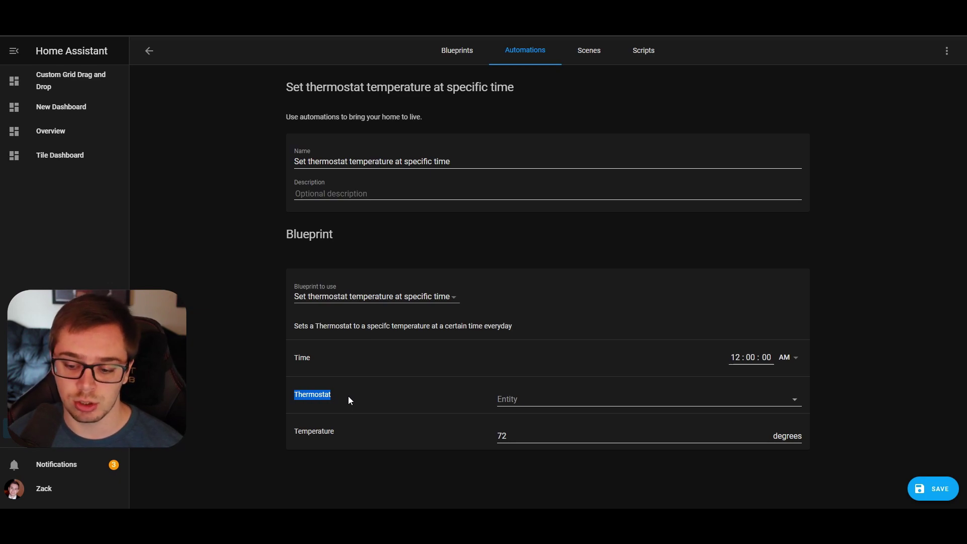
drag(288, 435, 504, 436)
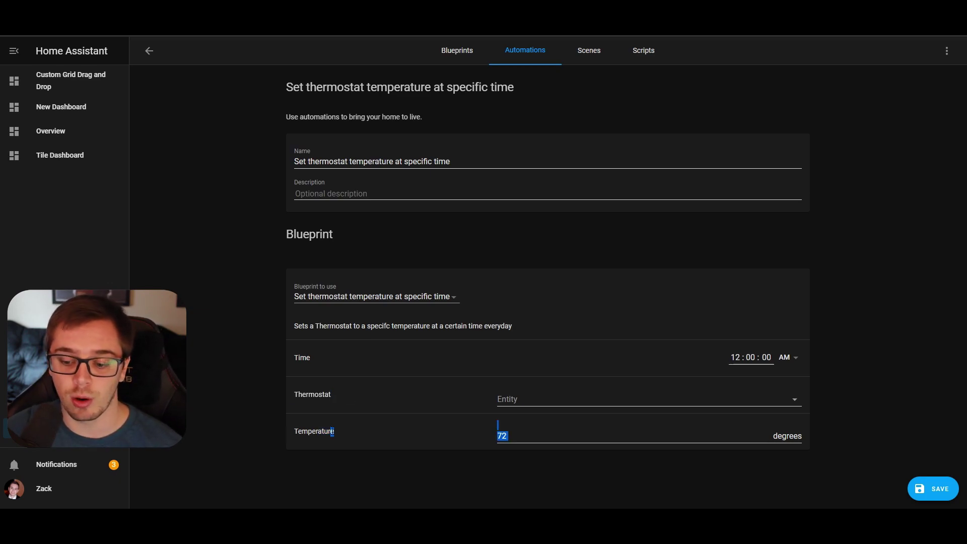
- Set the new automation's Time input to 7:00:00 AM
click(782, 358)
click(736, 357)
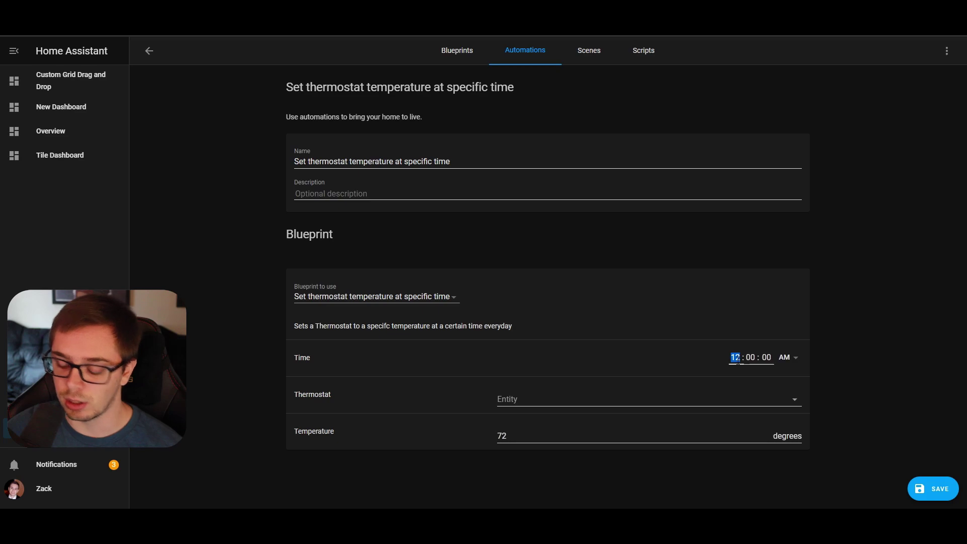
text(7)
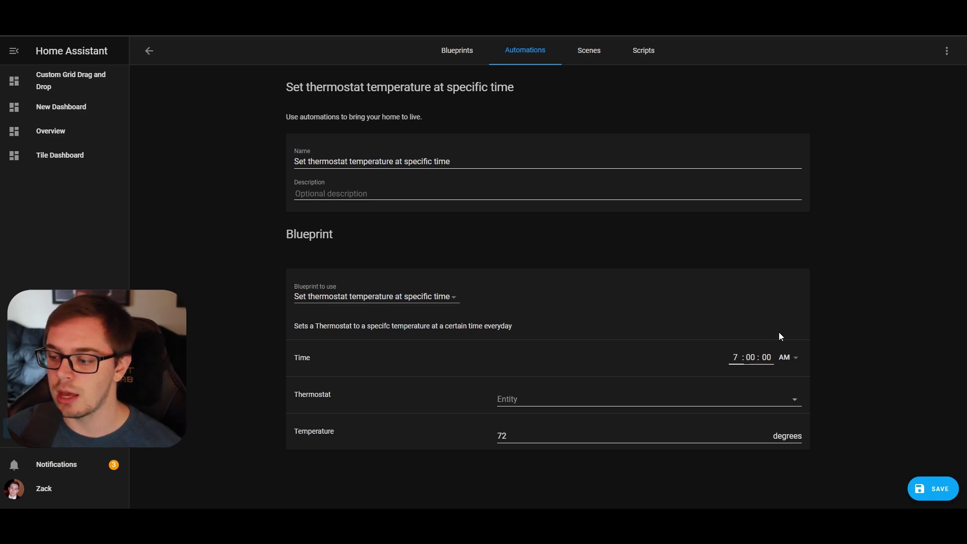
click(652, 376)
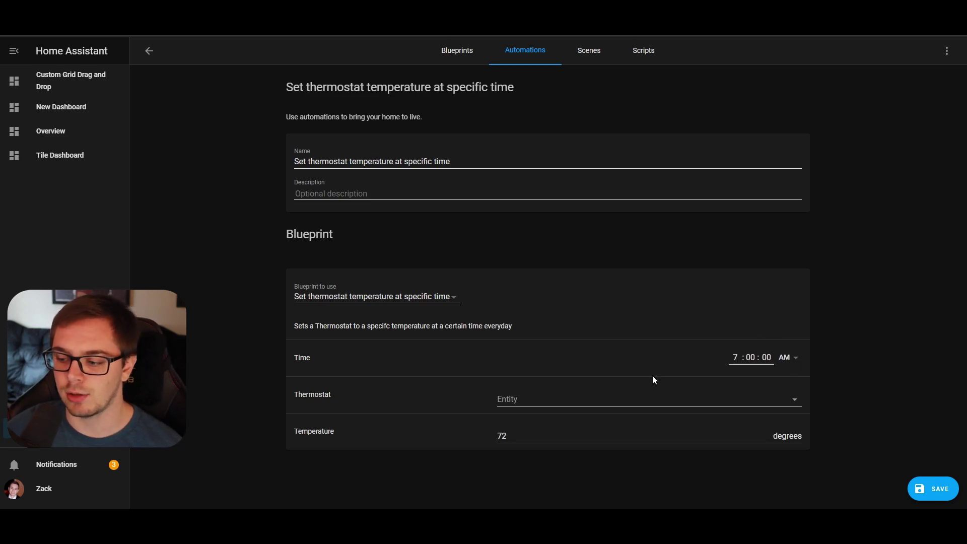
- Choose climate.ecobee as the Thermostat, set the Temperature to 74 degrees, and save the automation
click(565, 398)
click(583, 306)
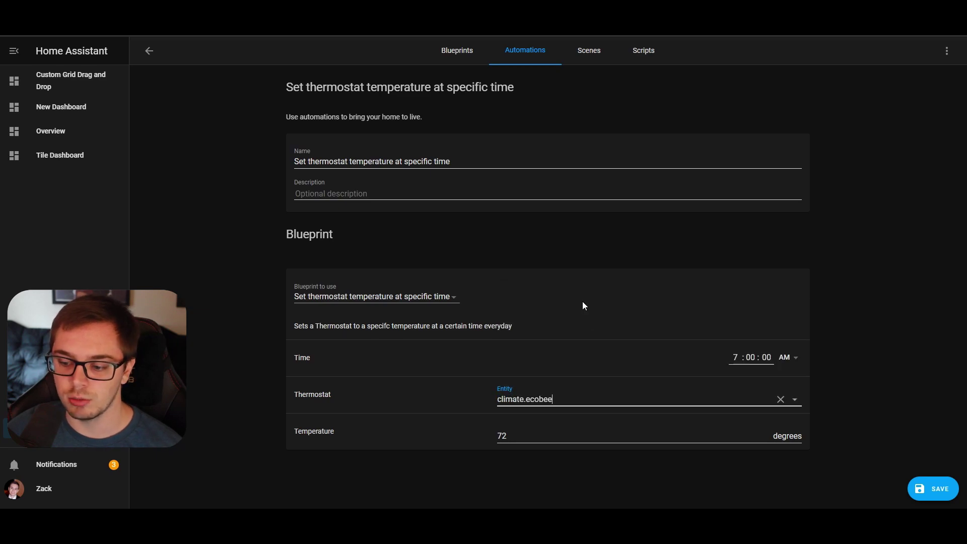
key(Tab)
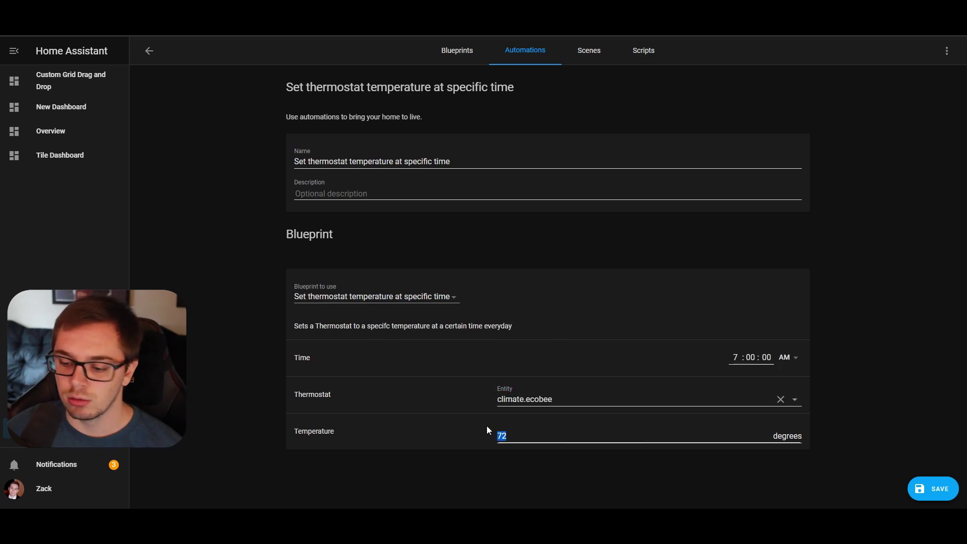
click(435, 476)
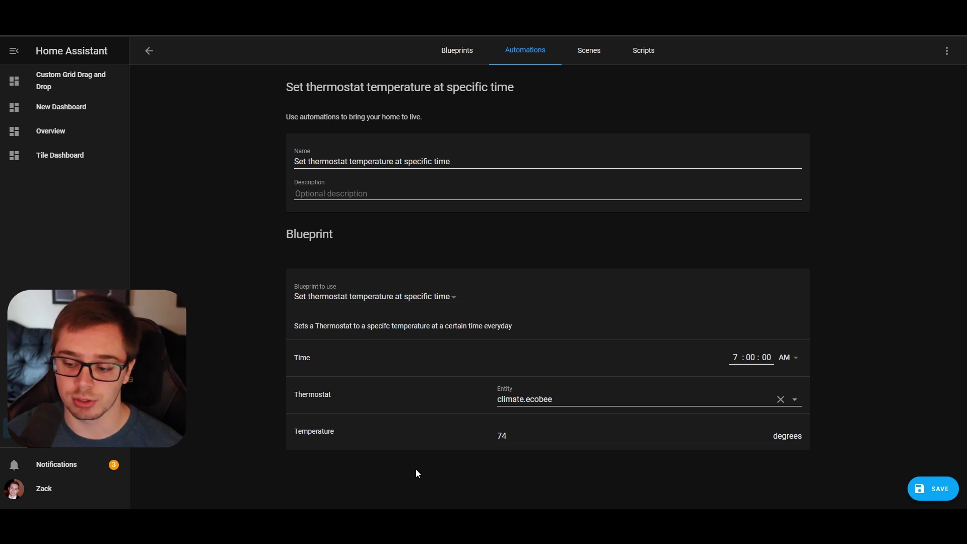
click(932, 493)
- Return to the automations list and check the "Set thermostat at specific time" and "Set thermostat temperature at specific time" entries
click(526, 58)
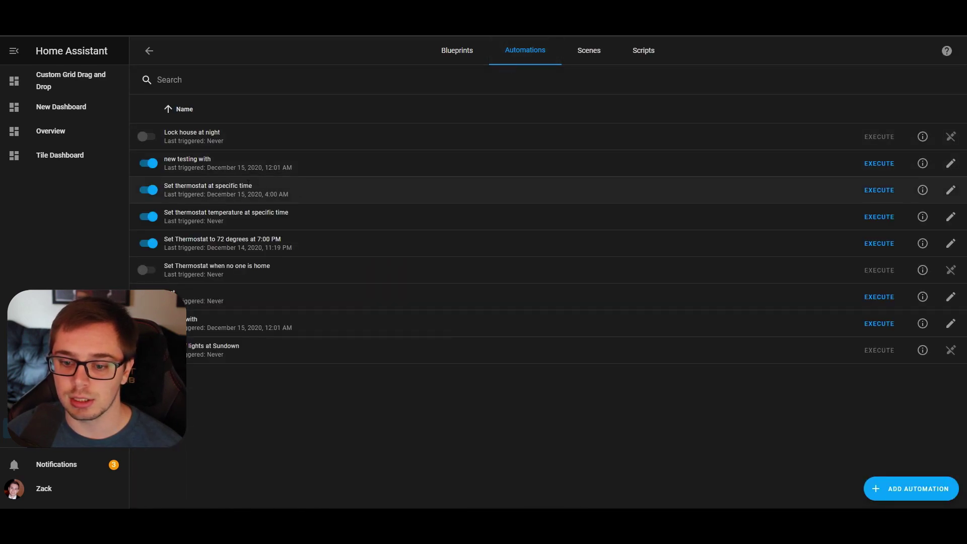
drag(168, 185, 230, 186)
drag(175, 213, 291, 213)
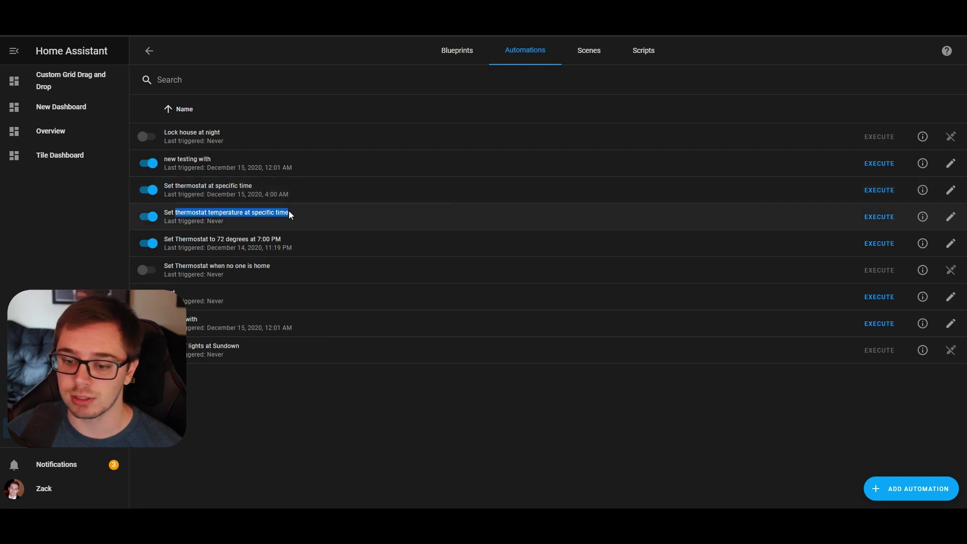
click(238, 215)
drag(169, 212, 286, 213)
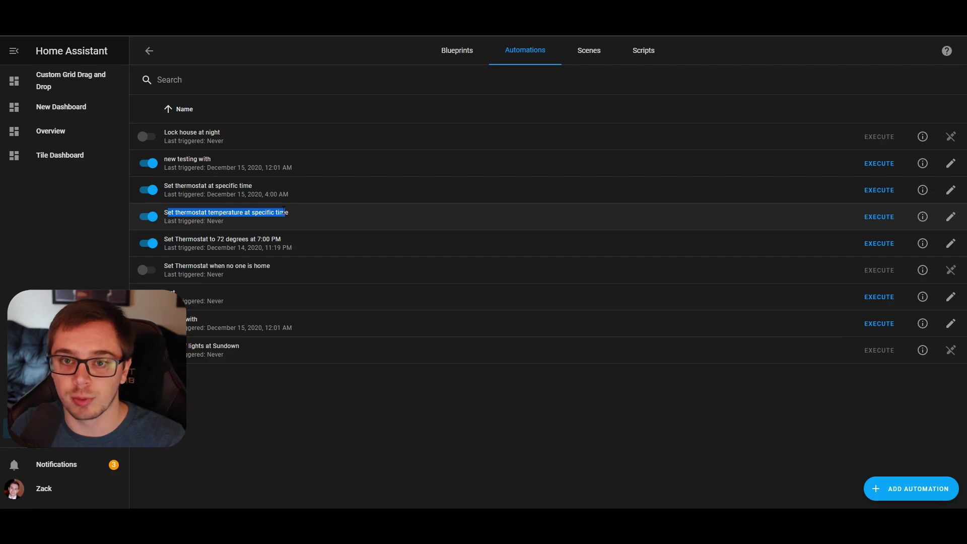
click(284, 212)
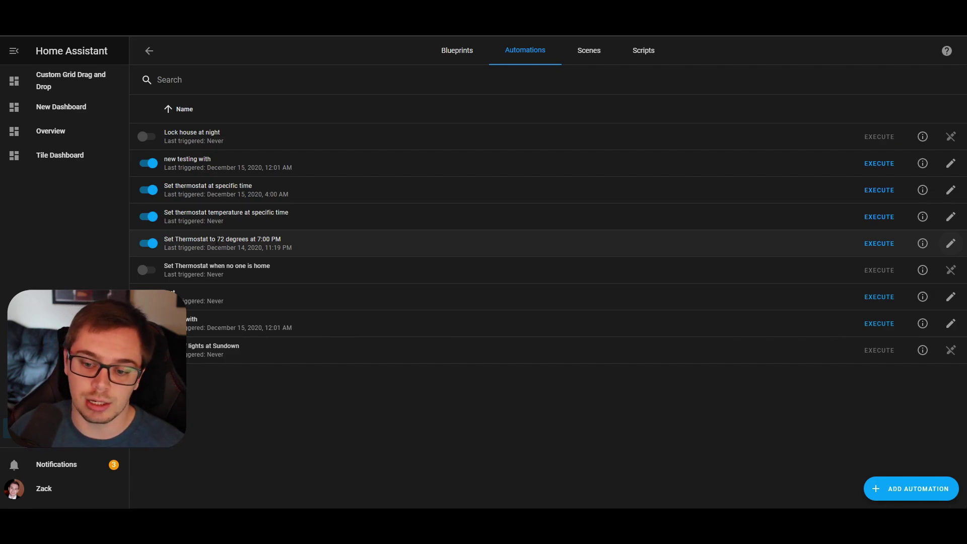
- Open the "Set Thermostat to 72 degrees at 7:00 PM" automation for editing and examine its name and time trigger
click(950, 243)
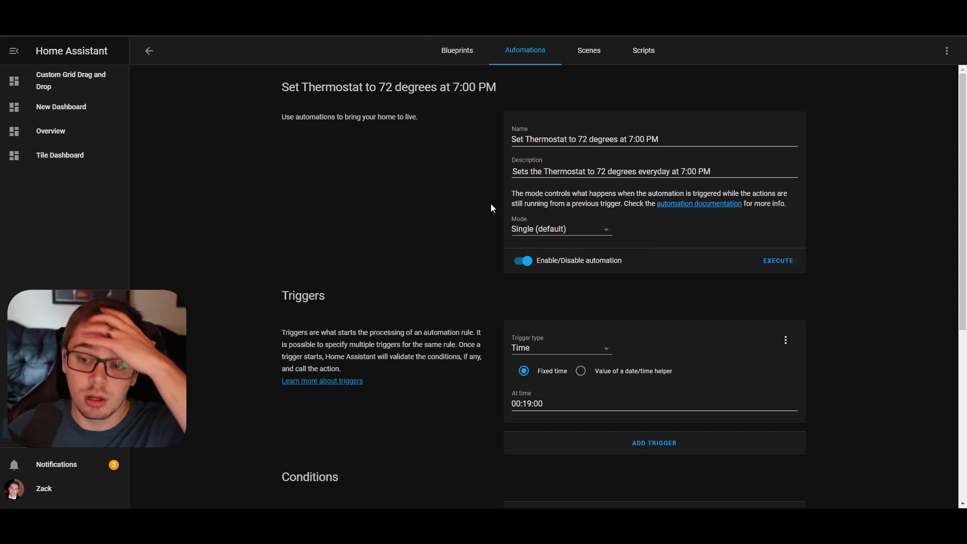
click(558, 139)
drag(578, 139, 664, 140)
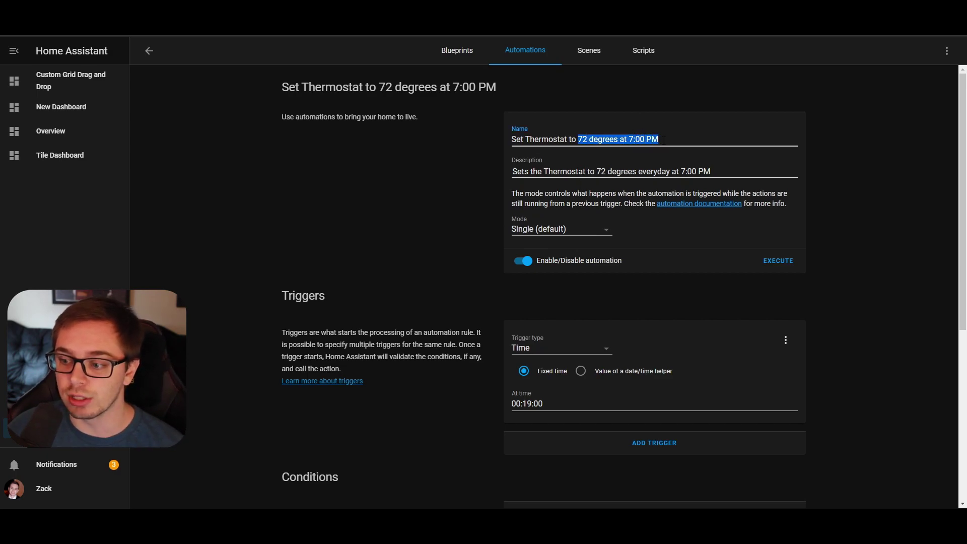
click(513, 184)
scroll(518, 185, down, 4)
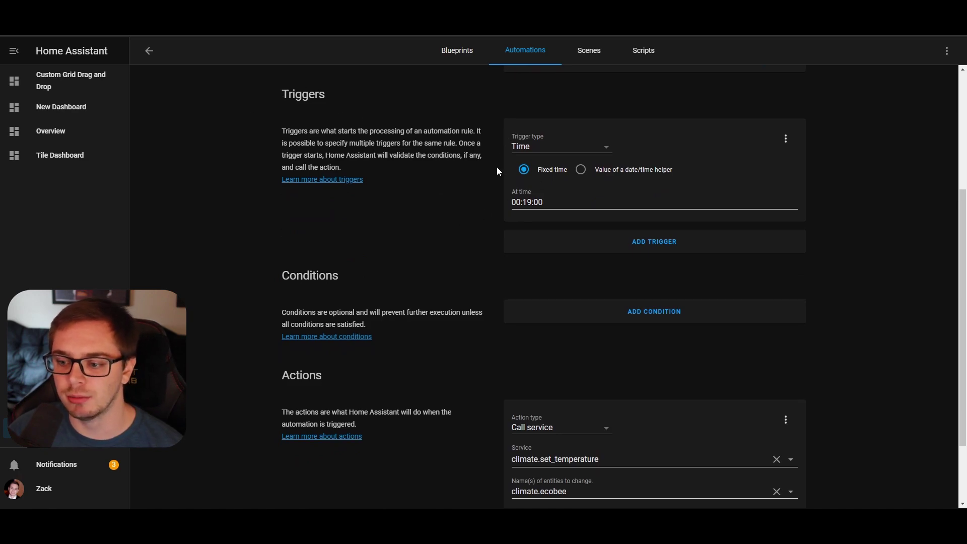
drag(538, 203, 497, 203)
click(468, 234)
- Examine the automation's call-service action, including its target entity choices and the temperature in its service data
scroll(467, 235, down, 2)
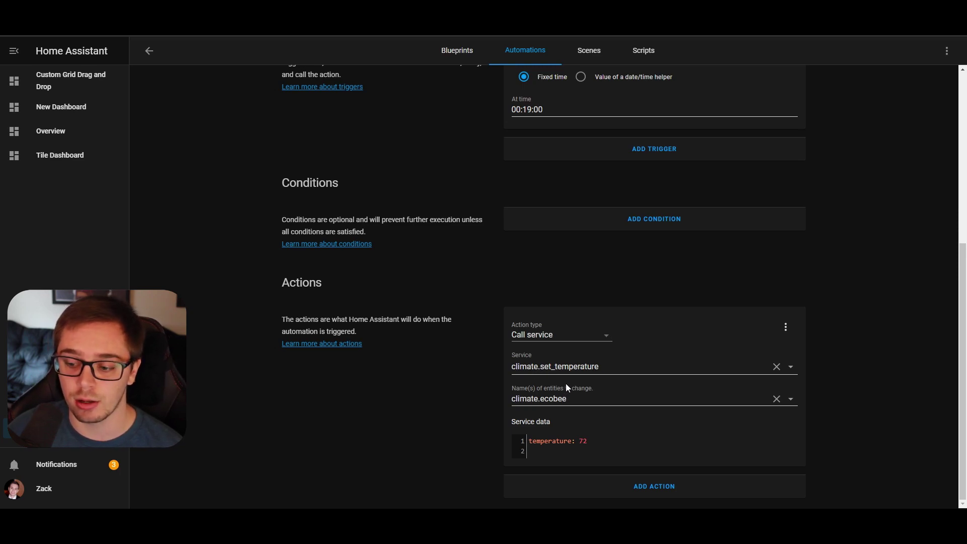
click(632, 401)
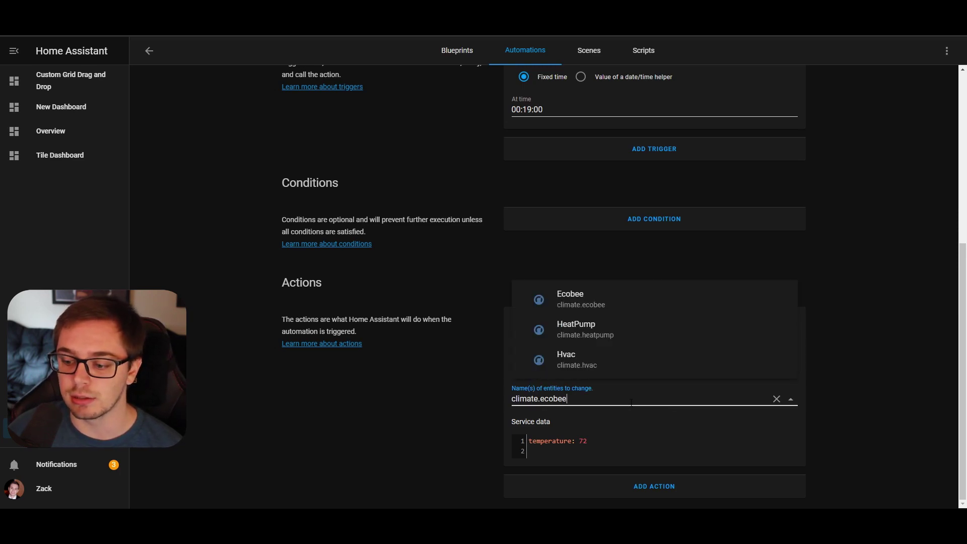
click(406, 401)
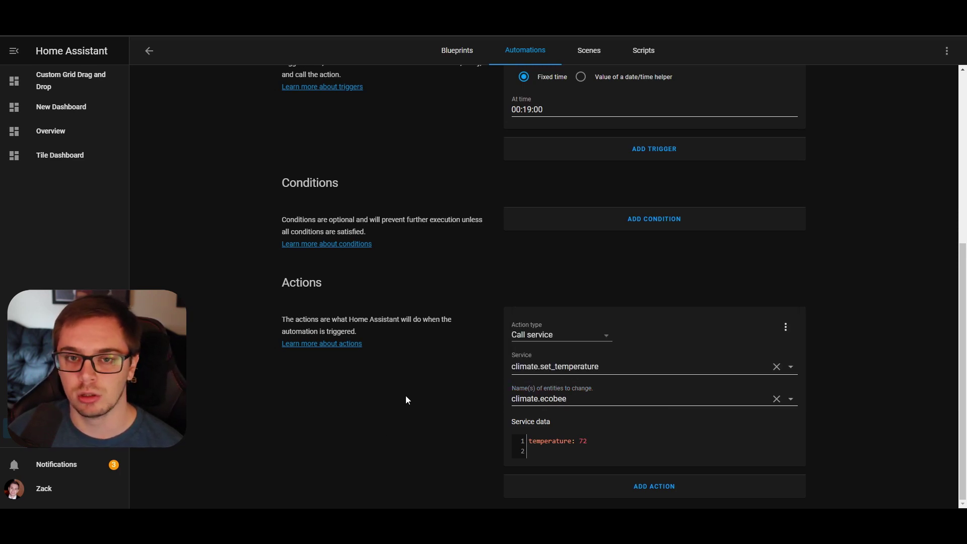
triple_click(578, 446)
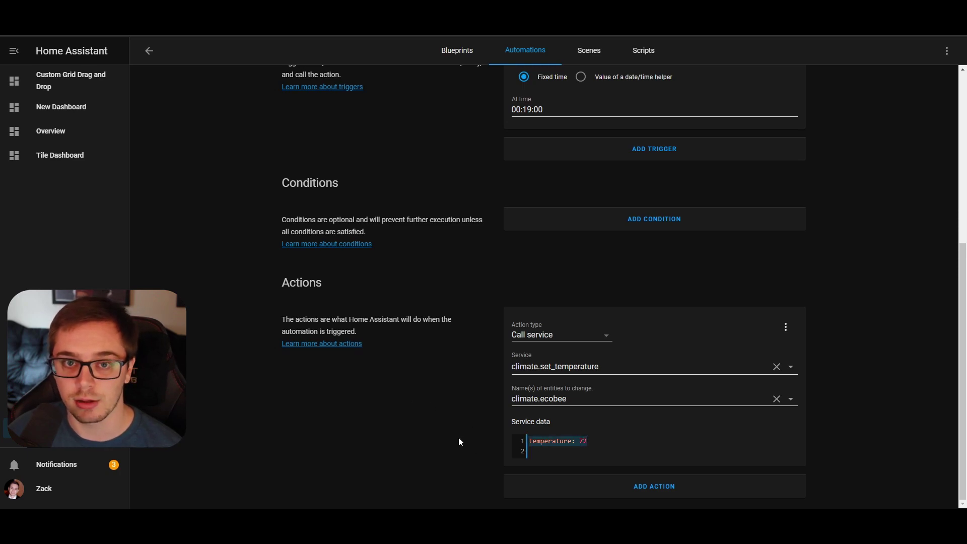
scroll(461, 439, up, 1)
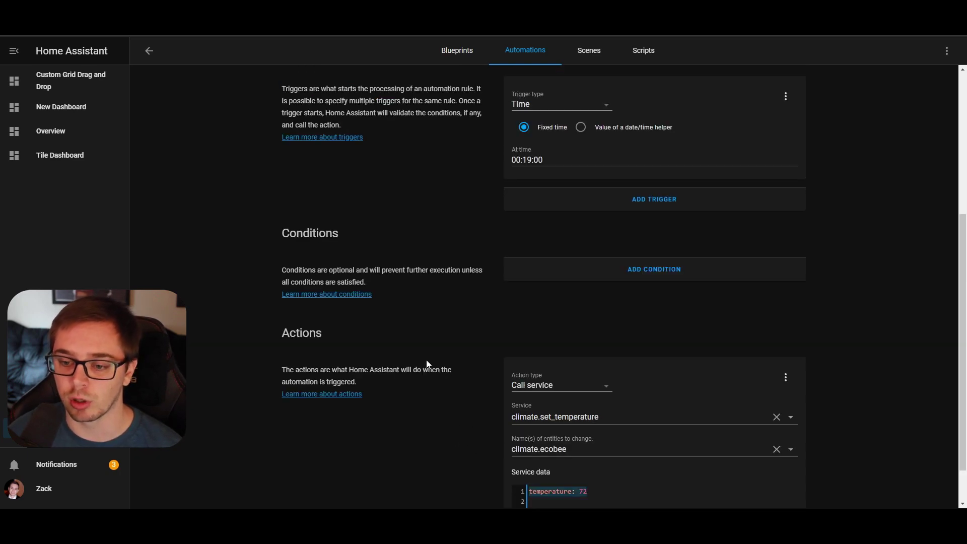
scroll(544, 287, up, 5)
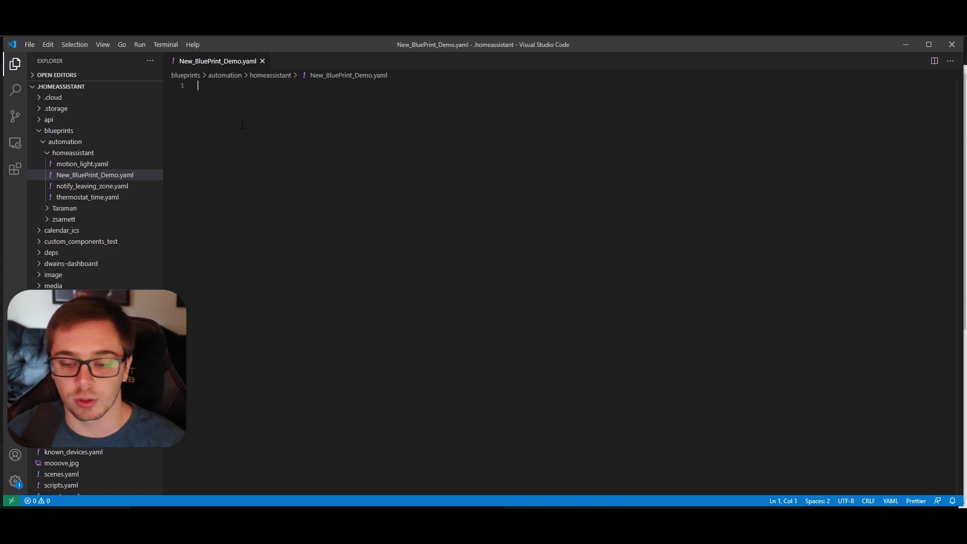
- Switch to Visual Studio Code and start New_BluePrint_Demo.yaml with a blueprint: key and the nested name "Set Thermostat to 73 degrees at 7pm"
text(blue)
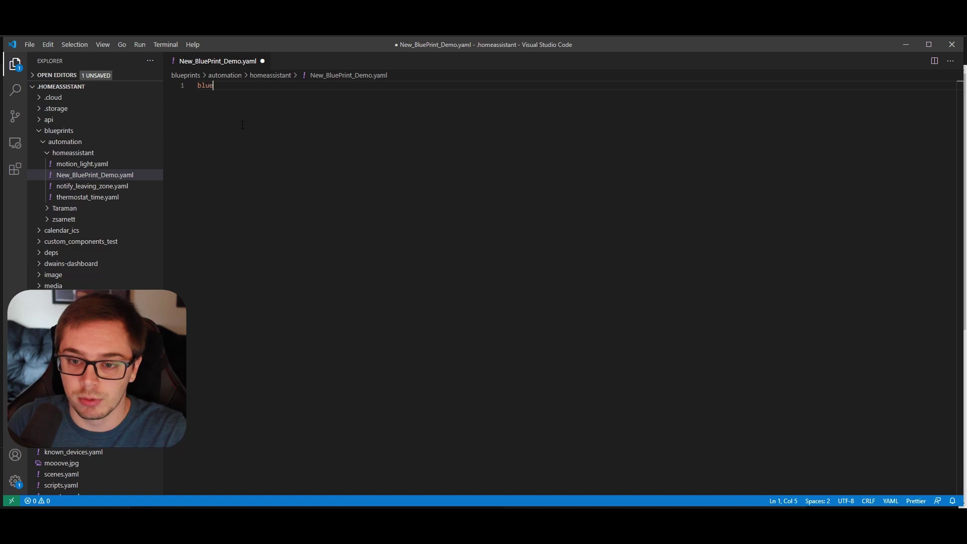
text(print:)
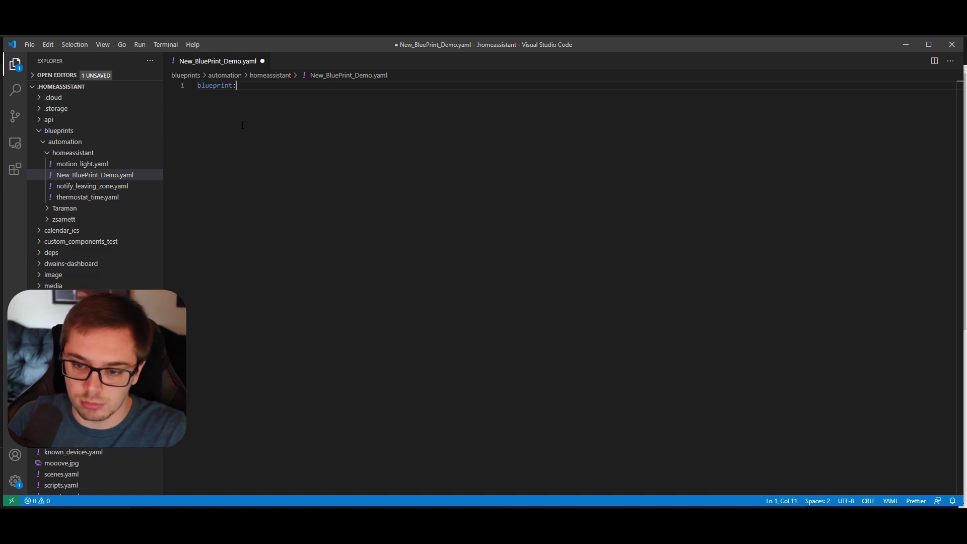
key(Return)
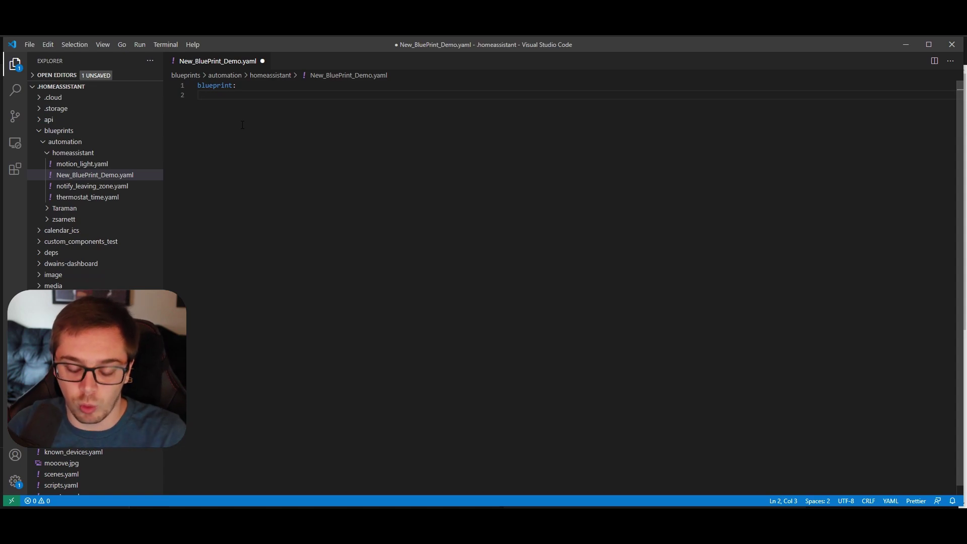
text(name: Set Thermostat to 7)
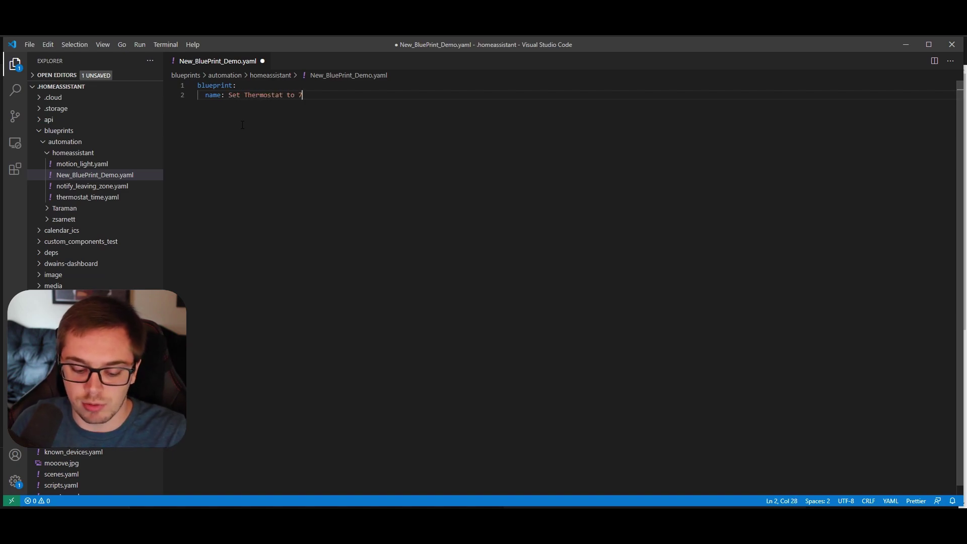
text(3 degrees at 7)
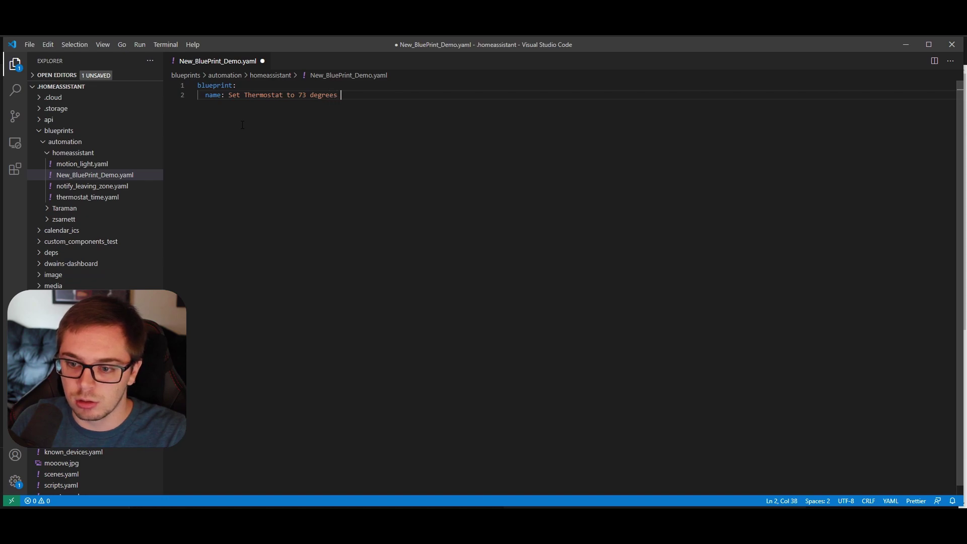
text(pm)
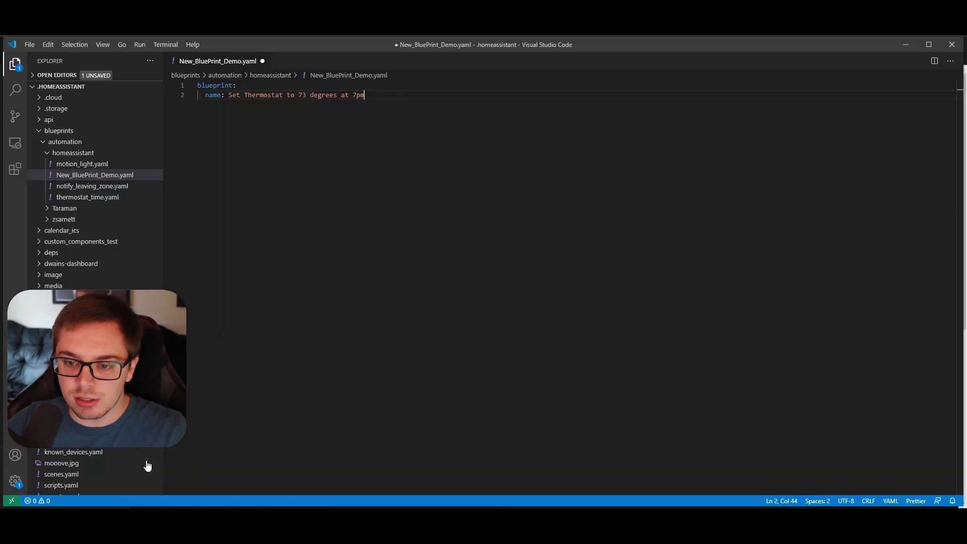
- Reword the blueprint's name to "Set Thermostat to a specific temperature at a certain time of day" and start a new line below it
drag(245, 95, 401, 98)
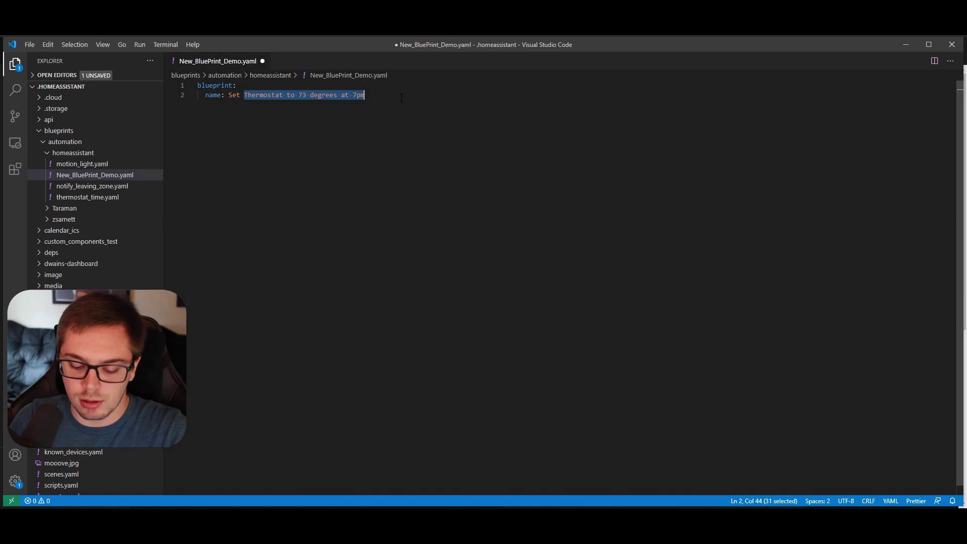
key(BackSpace)
text(Thermostat to)
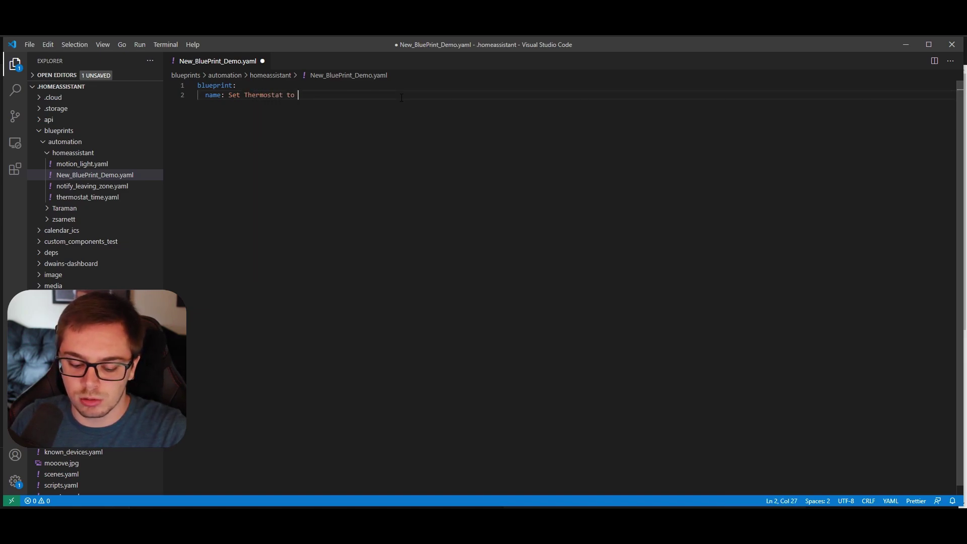
text( a specific temperature at a certain time of day)
key(Return)
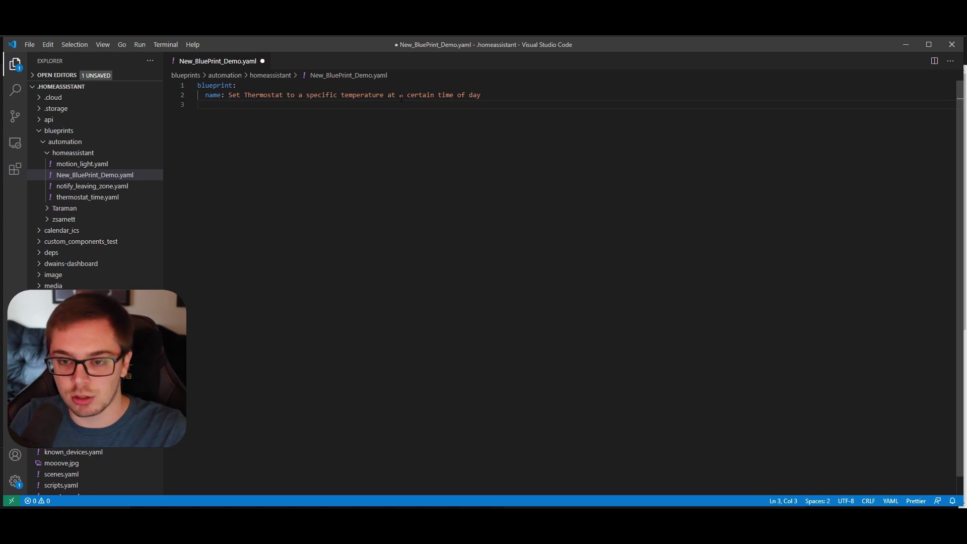
- Add "domain: automation" beneath the blueprint's name and leave a fresh line after it
text(do)
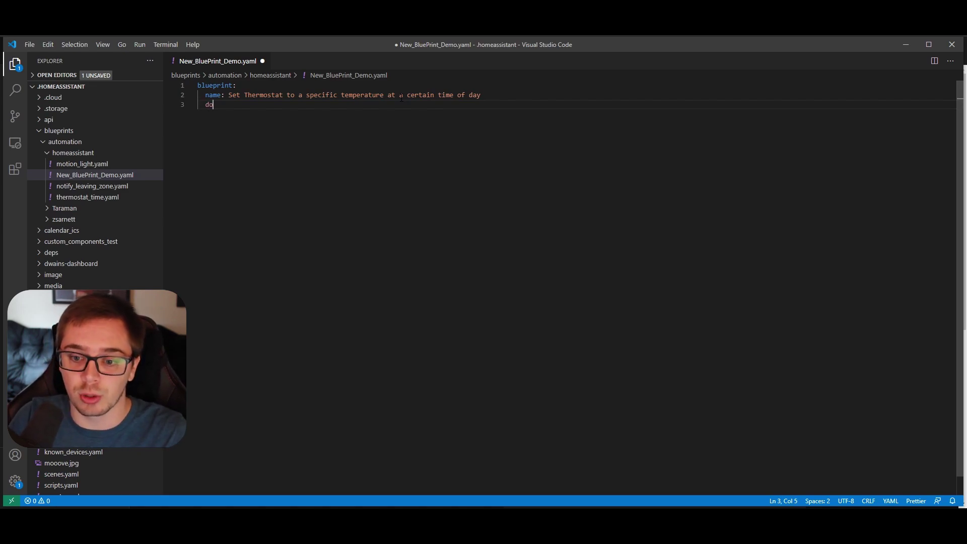
text(main:)
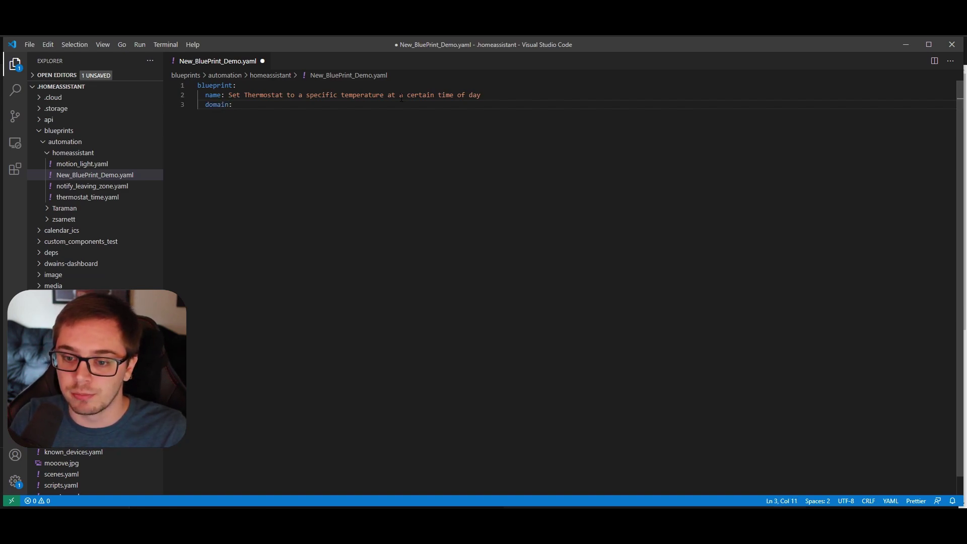
text( automation)
key(Return)
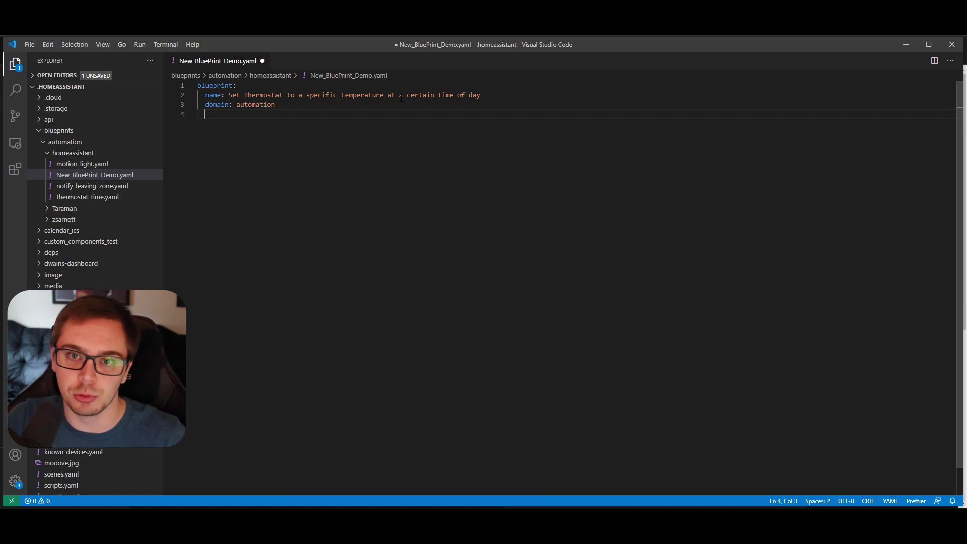
key(BackSpace)
key(Return)
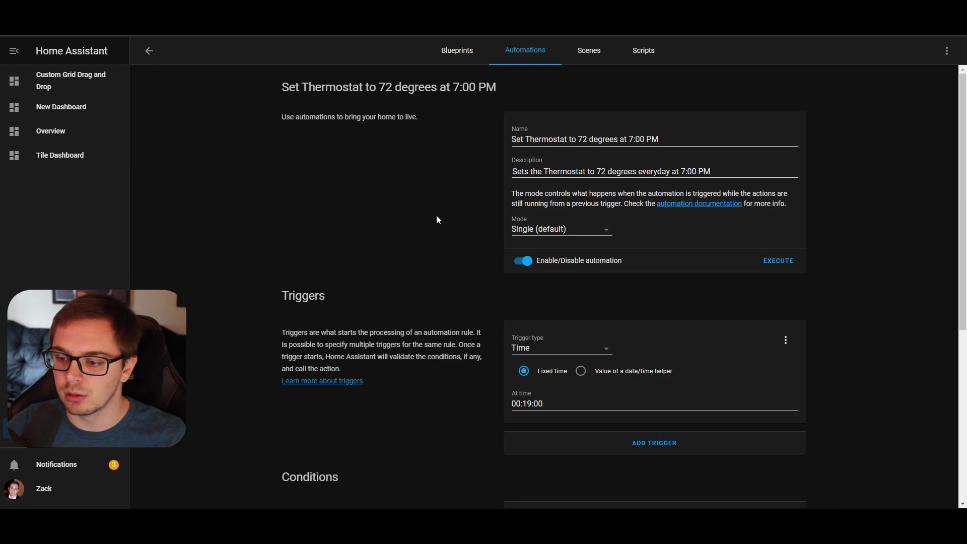
- Switch back to the Home Assistant automation and examine the fixed time set in its trigger
scroll(437, 218, down, 3)
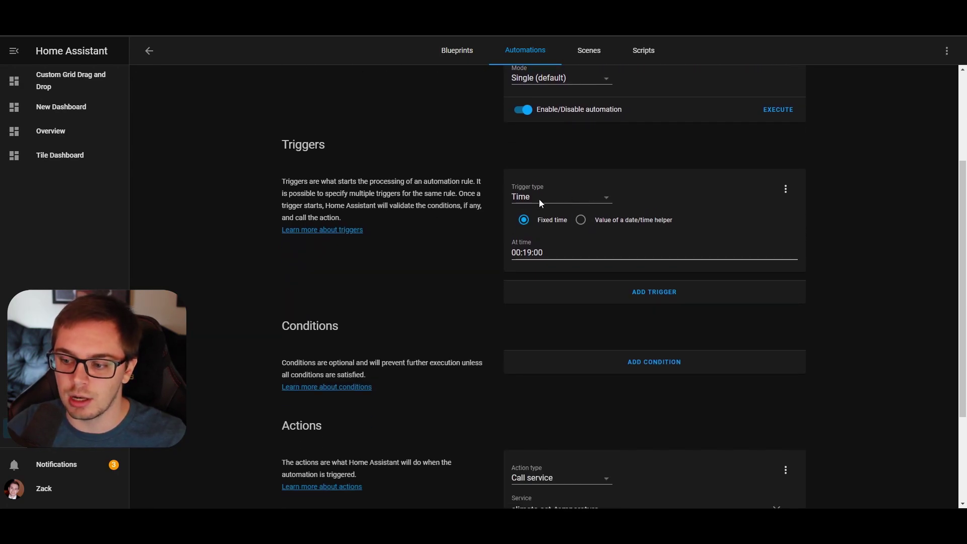
drag(547, 253, 484, 256)
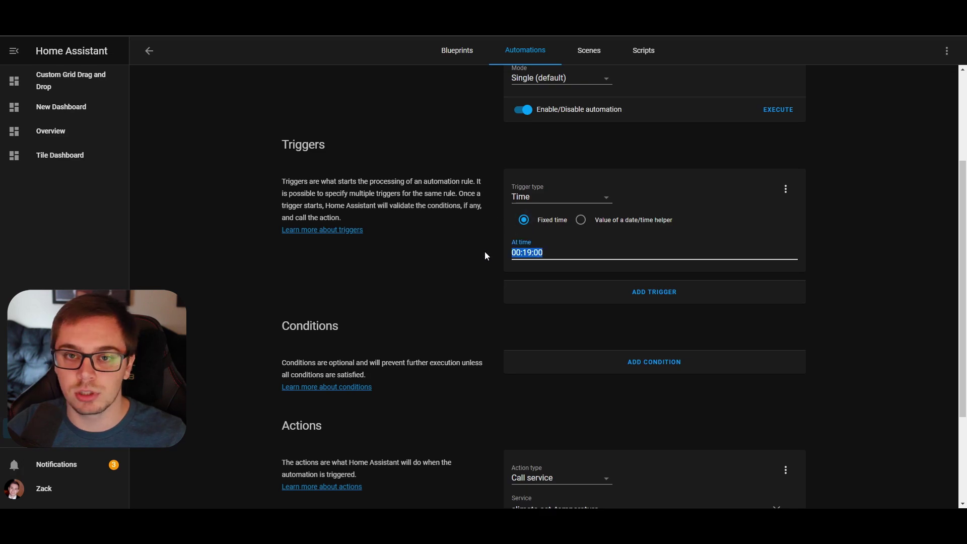
click(535, 253)
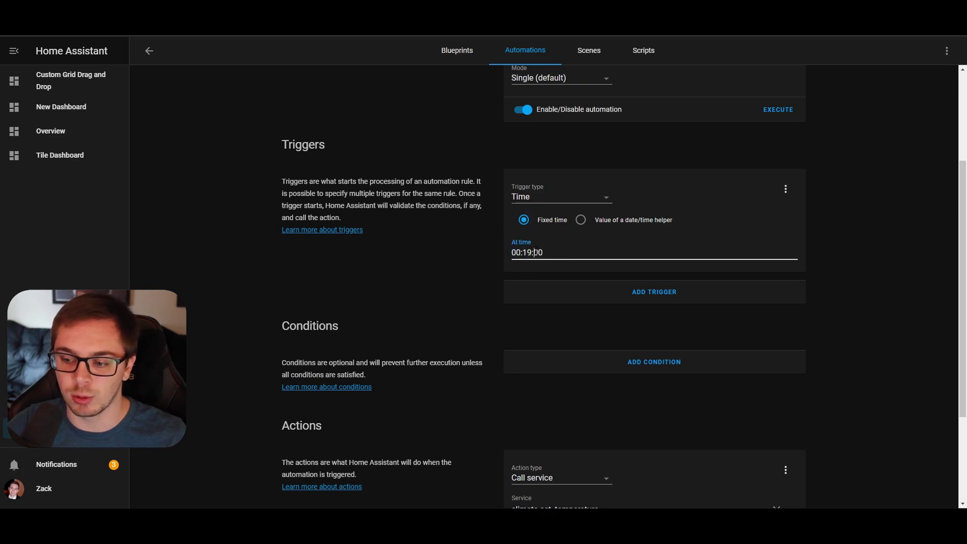
- Switch to Visual Studio Code and add a trigger: section with "platform: time" nested beneath it
key(shift+Left)
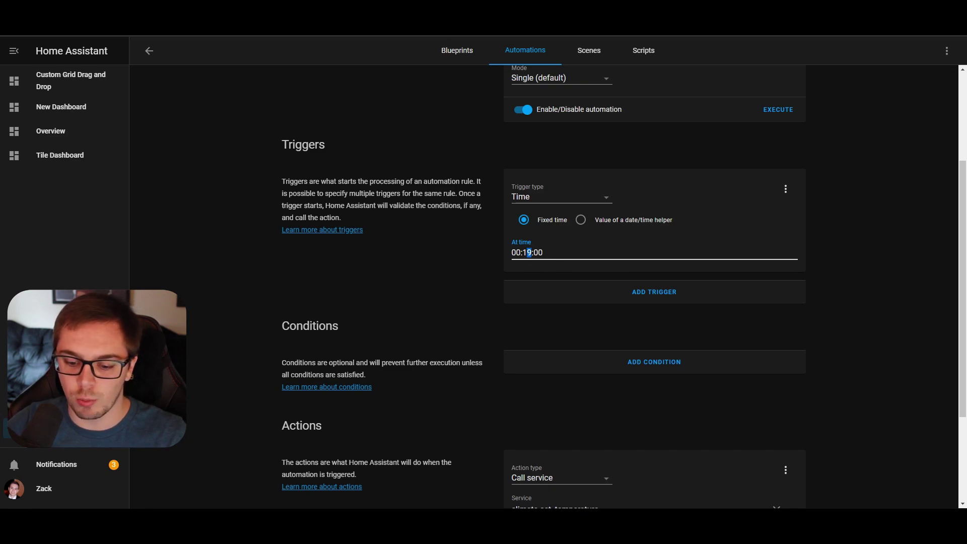
key(alt+Tab)
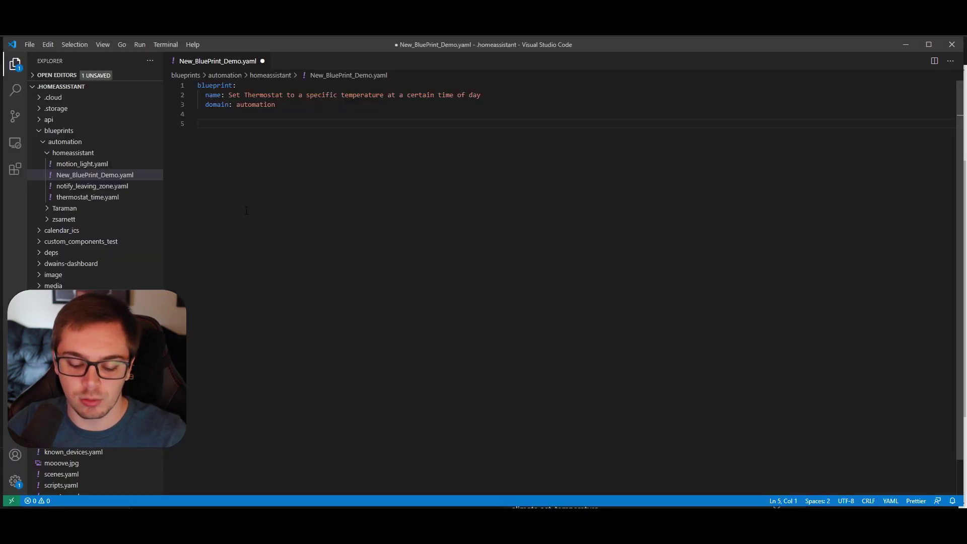
text(trigger:)
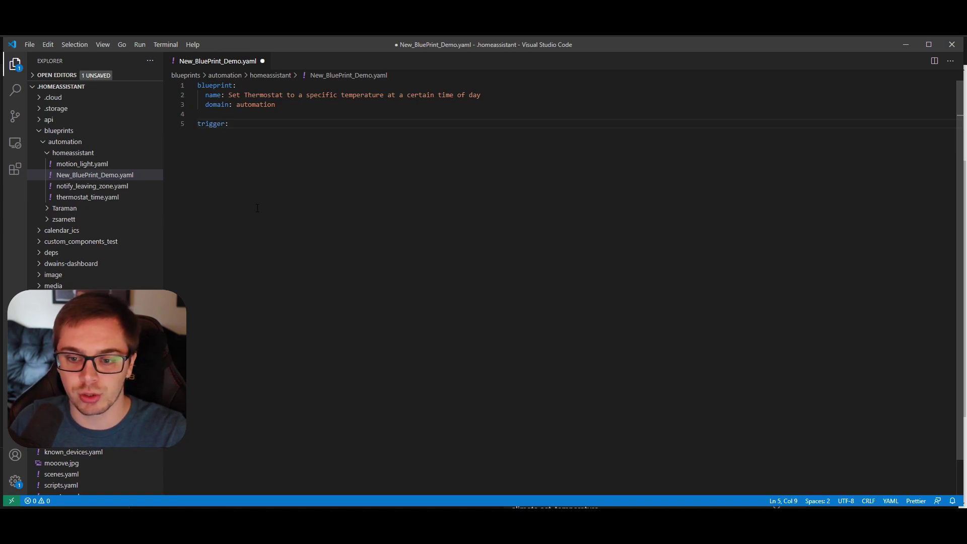
key(Return)
key(Tab)
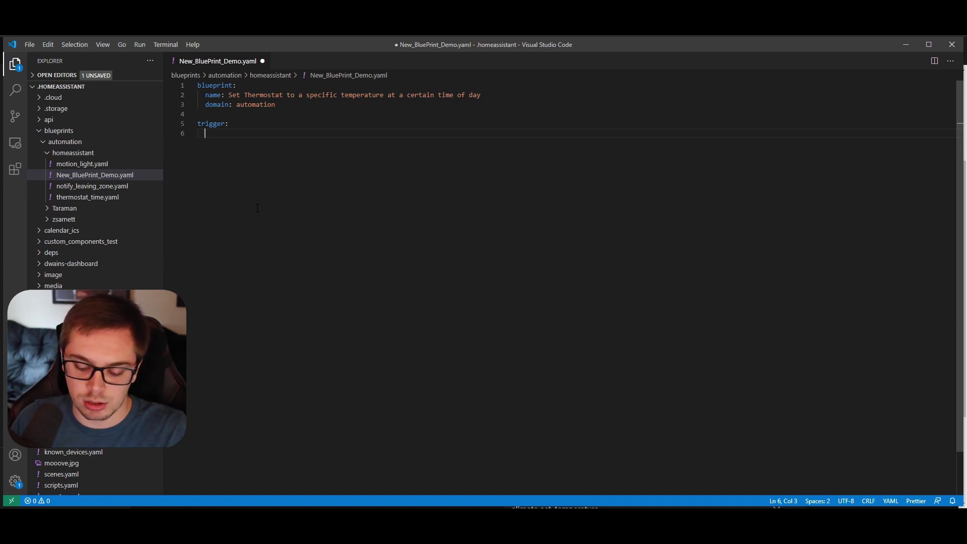
text(platform)
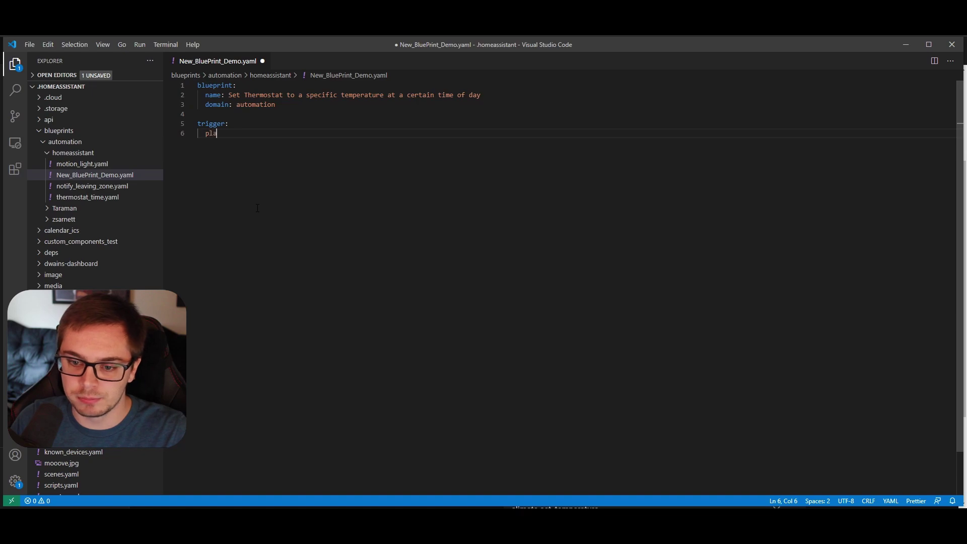
text(: time)
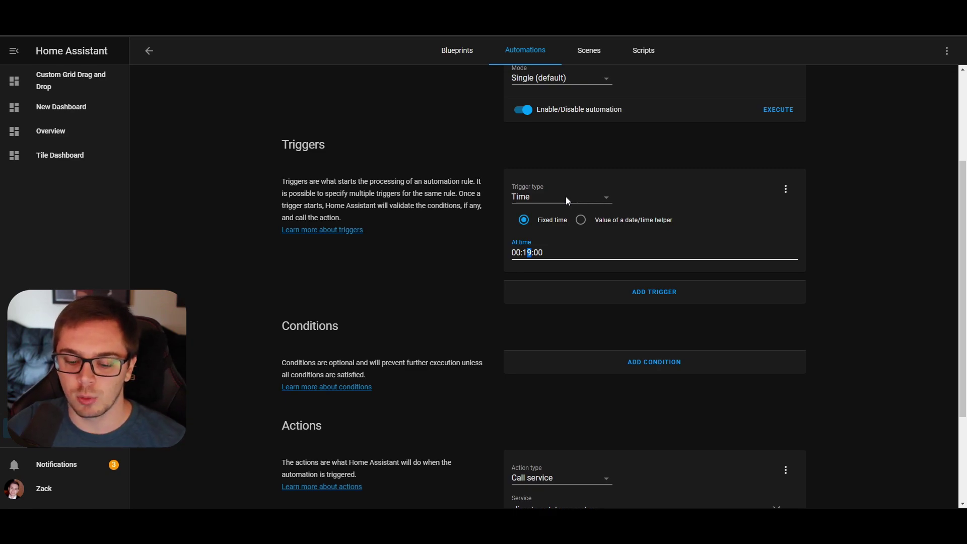
- Back in Visual Studio Code, add "at: !input time_to_set" under the trigger's platform and leave a fresh unindented line after the section
key(alt+Tab)
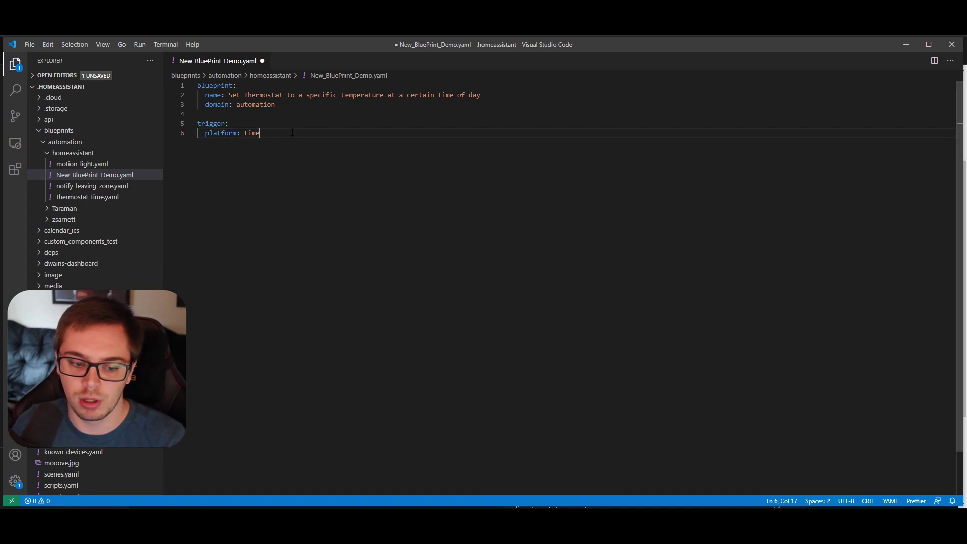
key(Return)
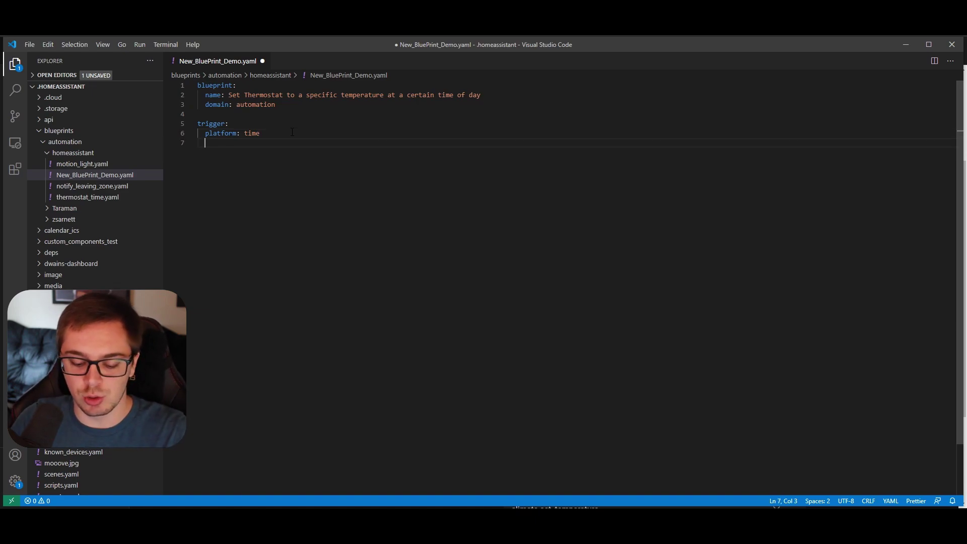
text(at:)
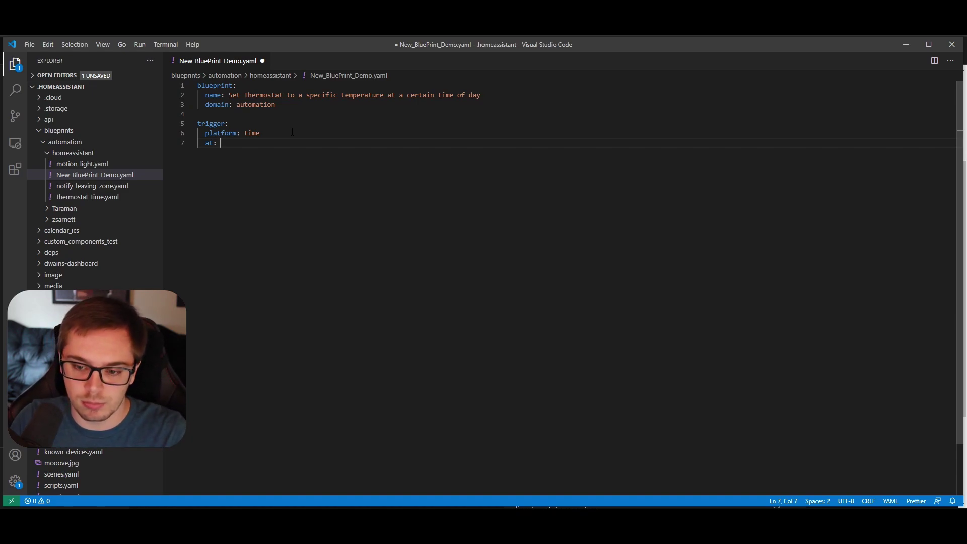
text(inpute)
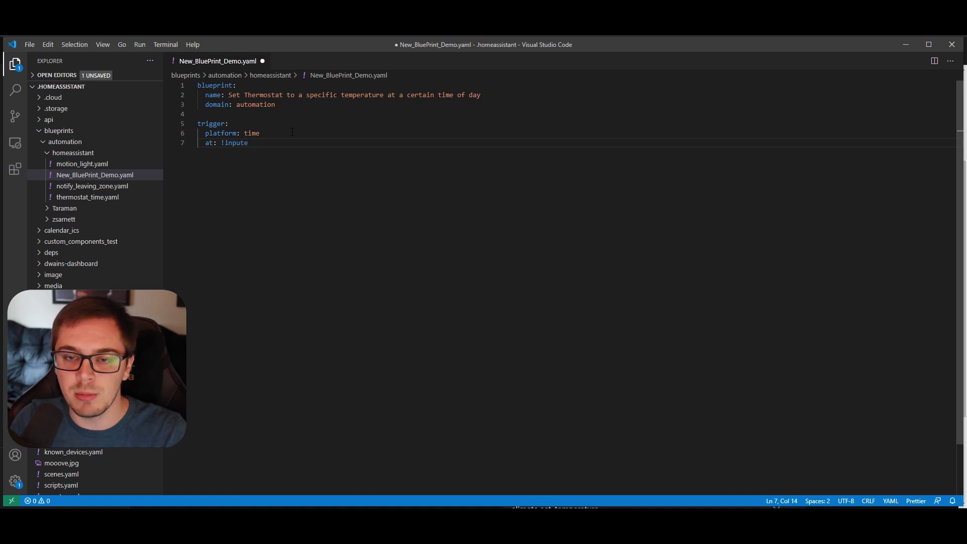
key(BackSpace)
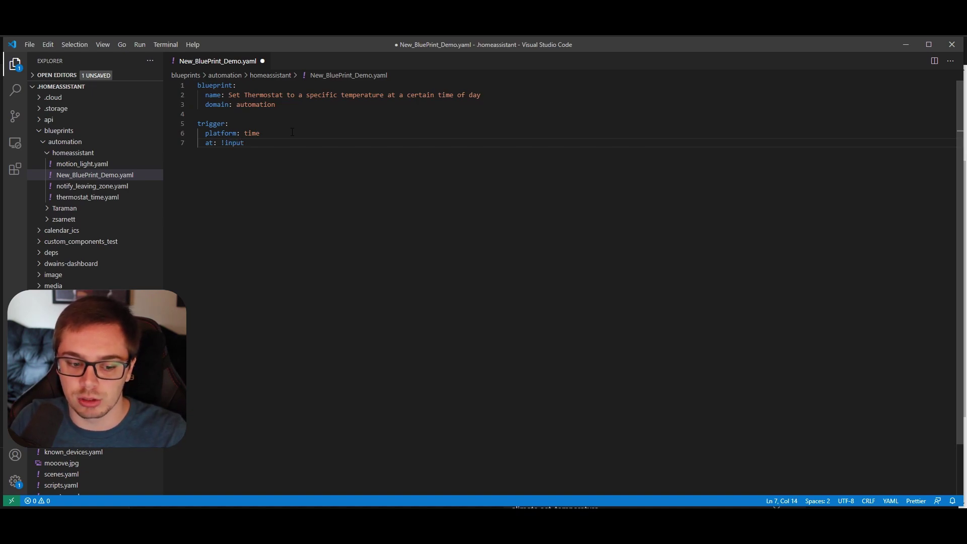
text(time_to_set)
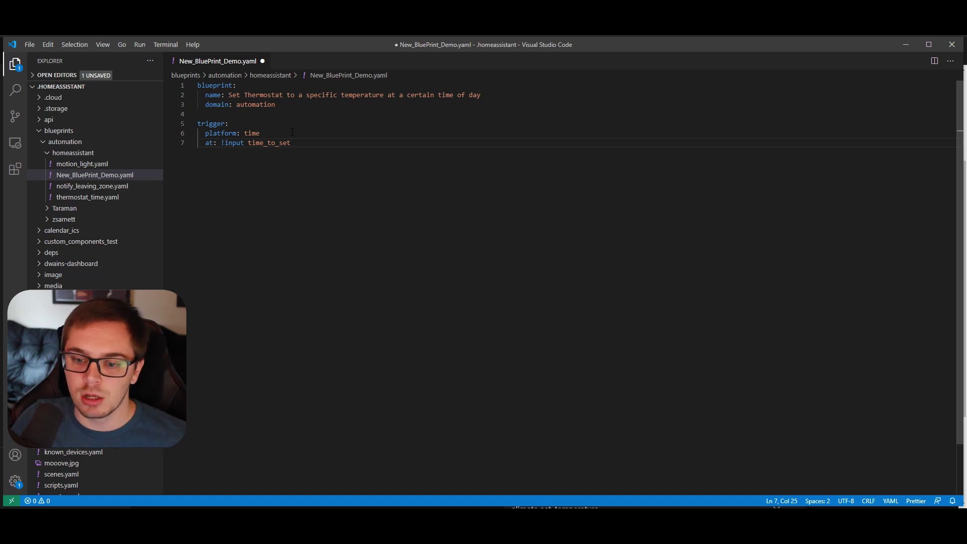
key(Return)
key(Return)
key(BackSpace)
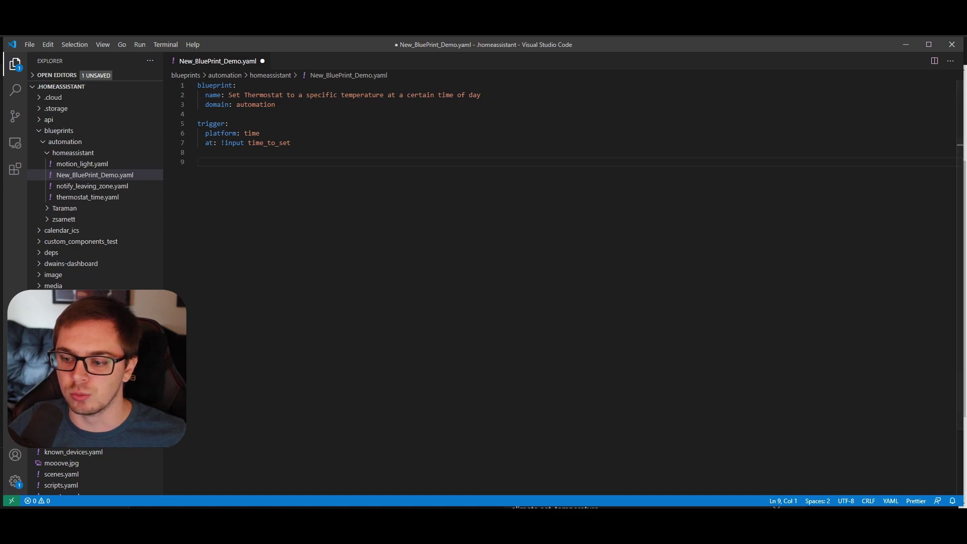
- Switch to the Home Assistant automation and examine its action's service, entity and service data
key(alt+Tab)
scroll(537, 357, down, 3)
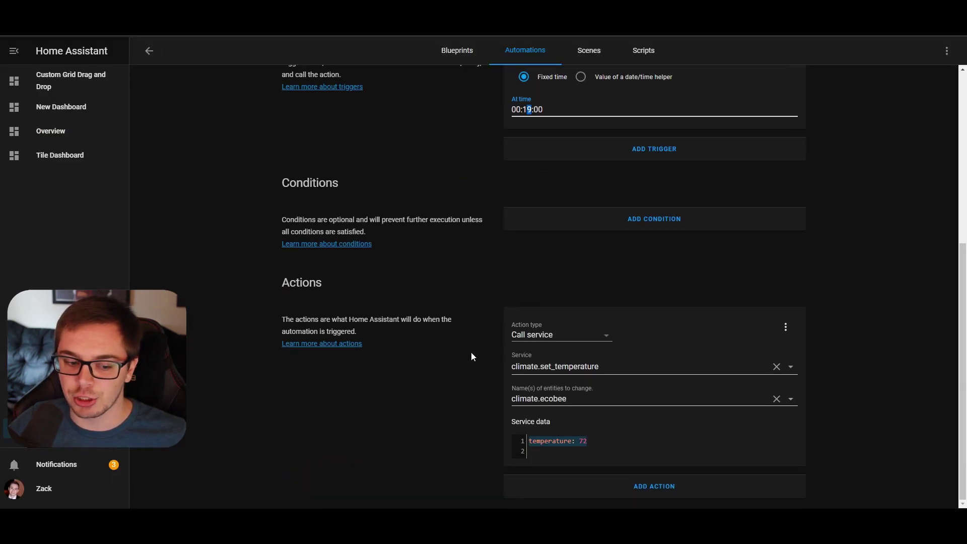
drag(484, 356, 414, 328)
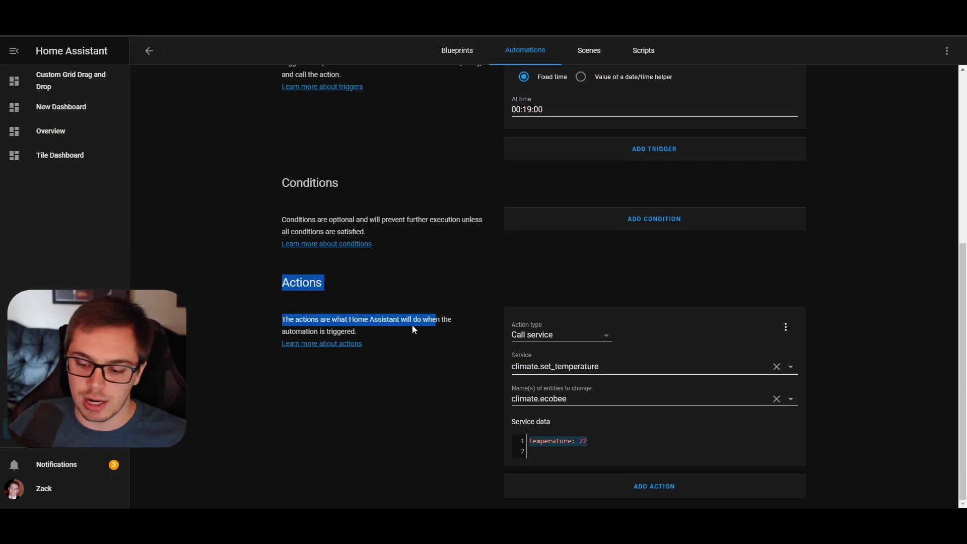
click(414, 328)
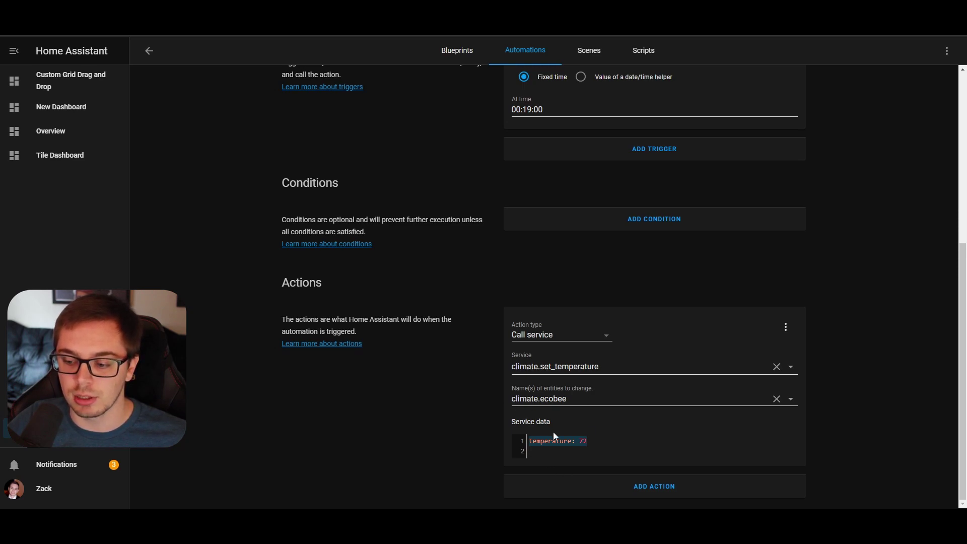
drag(532, 399, 585, 400)
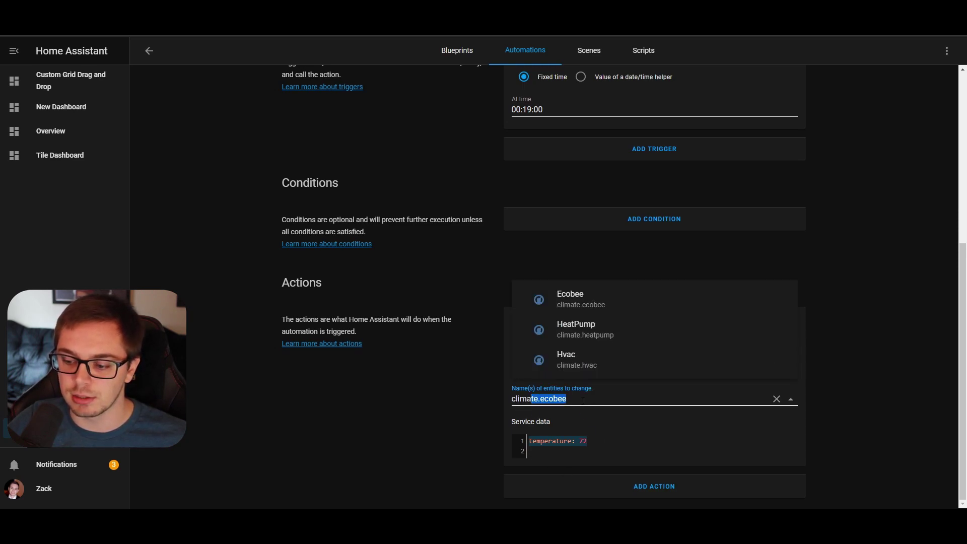
click(546, 448)
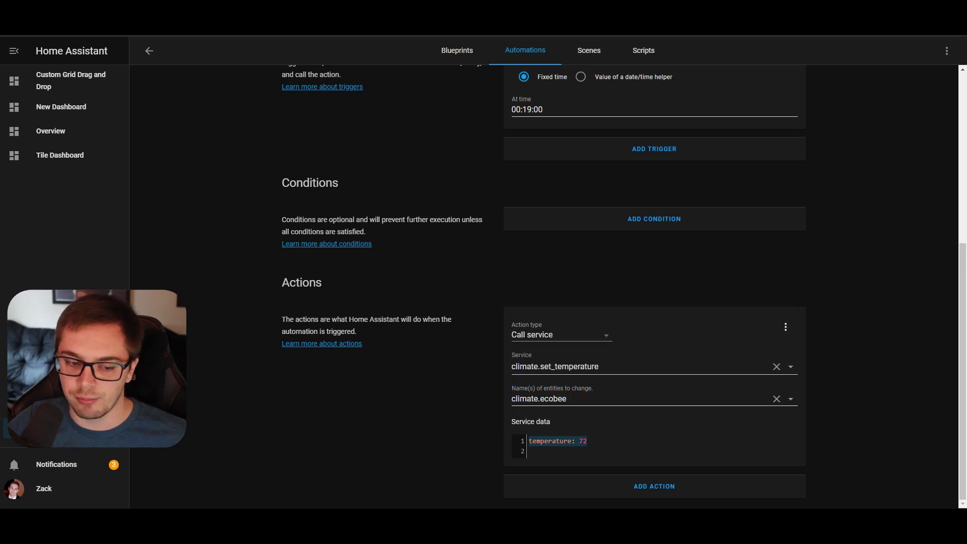
- Switch to Visual Studio Code and add an action: section with "service: climate.set_temperature" nested beneath it
key(alt+Tab)
text(action:)
key(Return)
key(Tab)
text(servi)
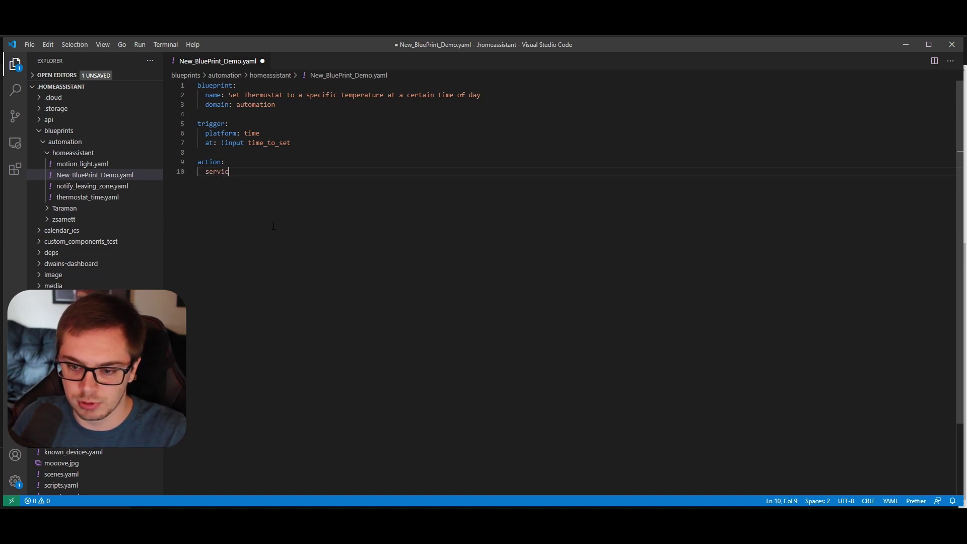
text(ce:)
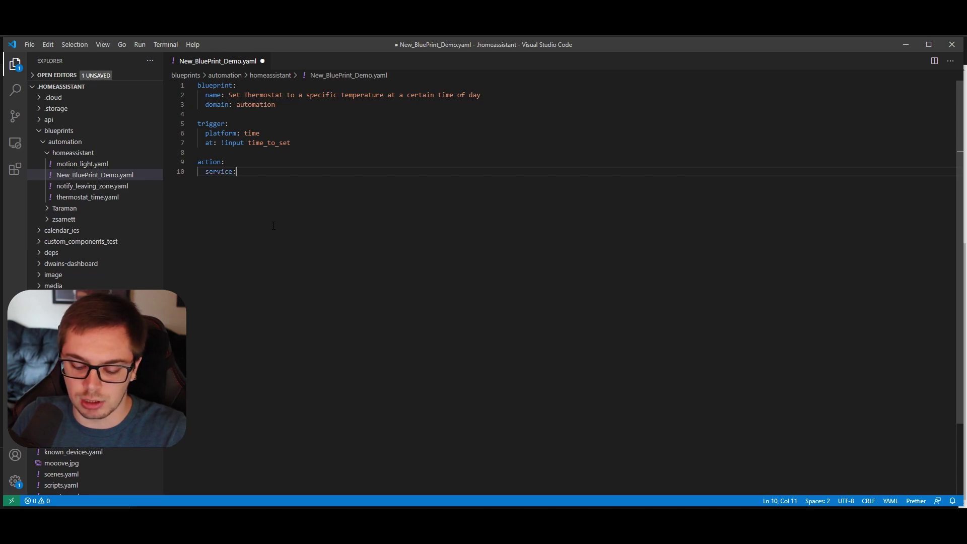
text( climate.)
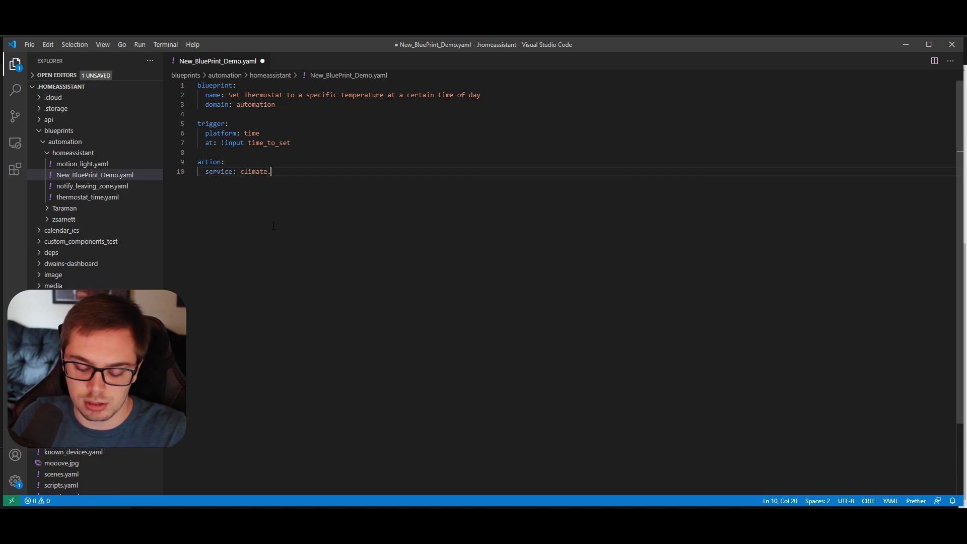
text(set_t)
key(Return)
key(Return)
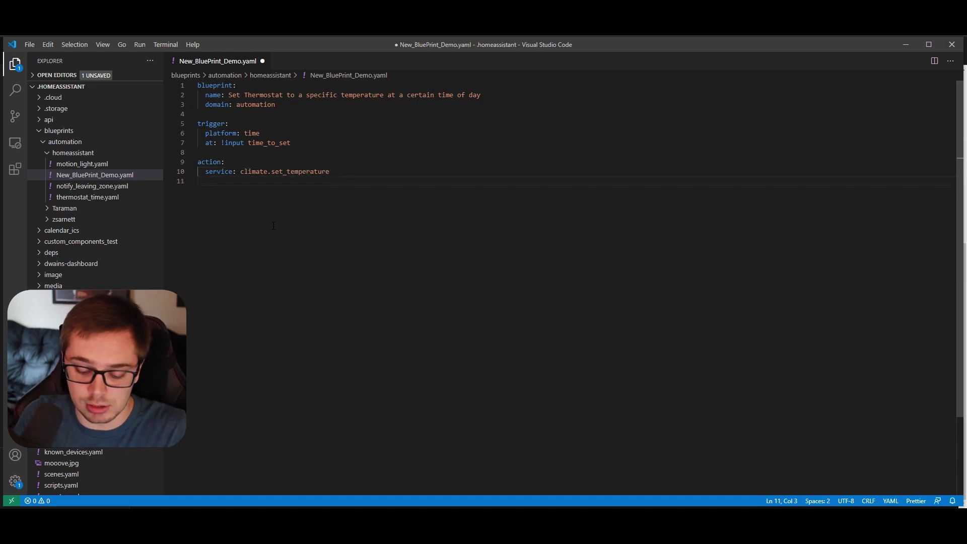
- Add "entity_id: !input climate_entity" below the action's service and start a new line
text(entity)
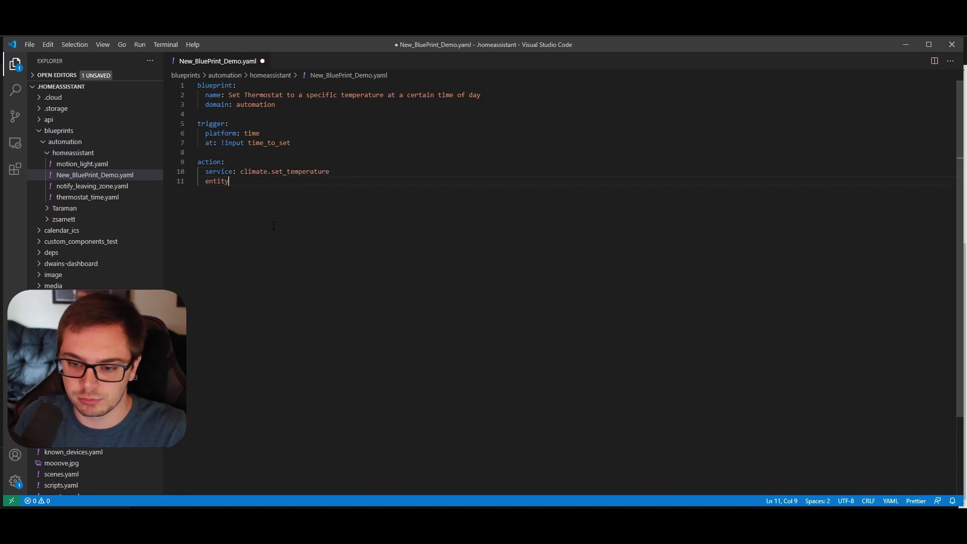
text(_id: )
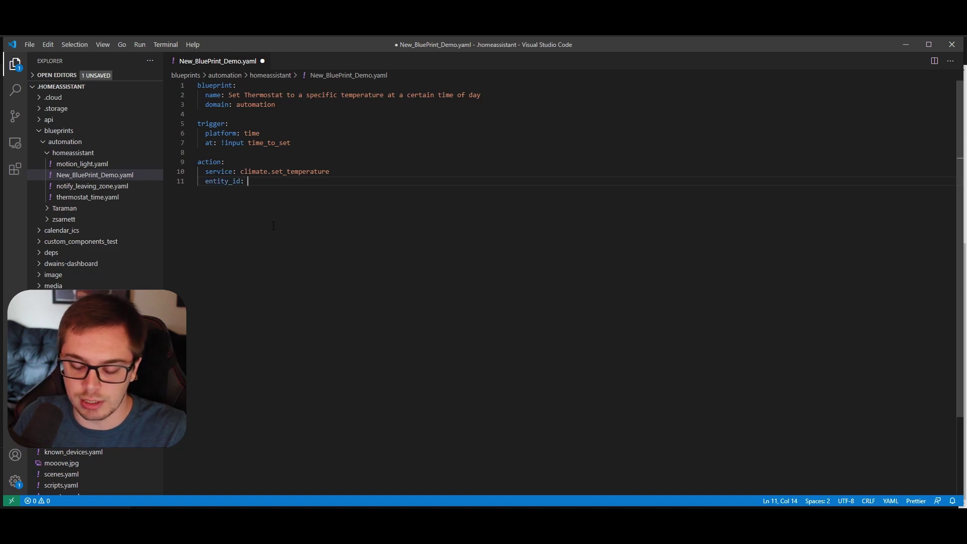
text(!input )
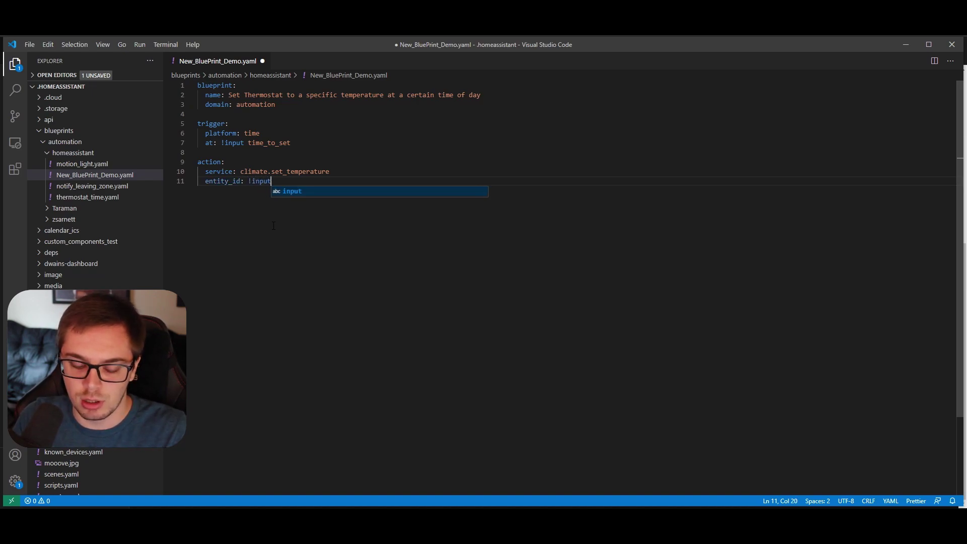
text(climate_entity)
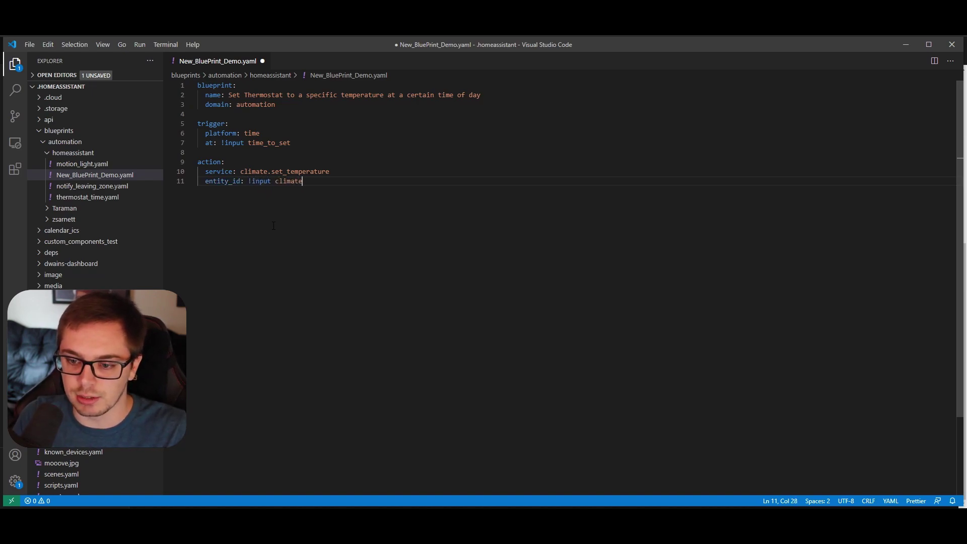
key(Return)
- Add a data: key to the action with "temperature: !input temp_to_set" nested beneath it
text(data:)
key(Return)
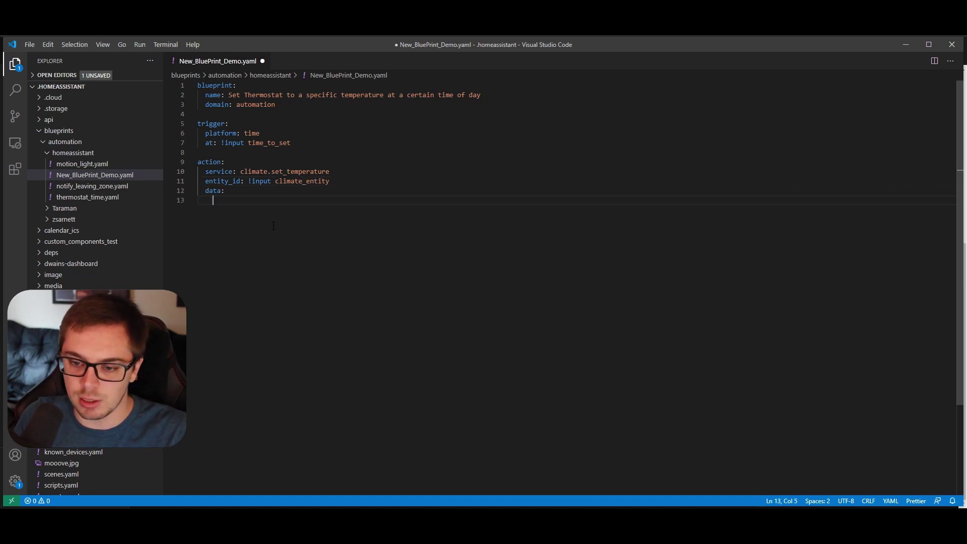
text(temperat)
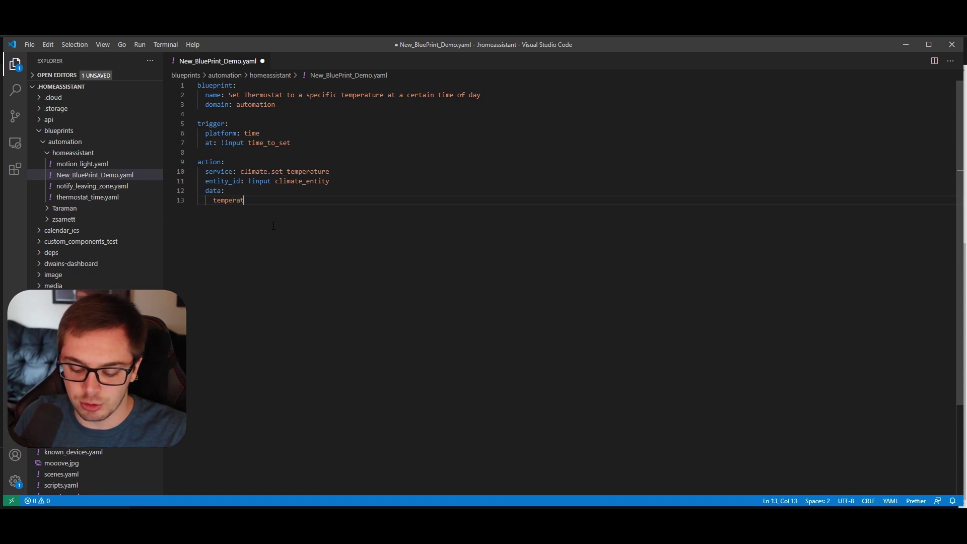
text(ure: )
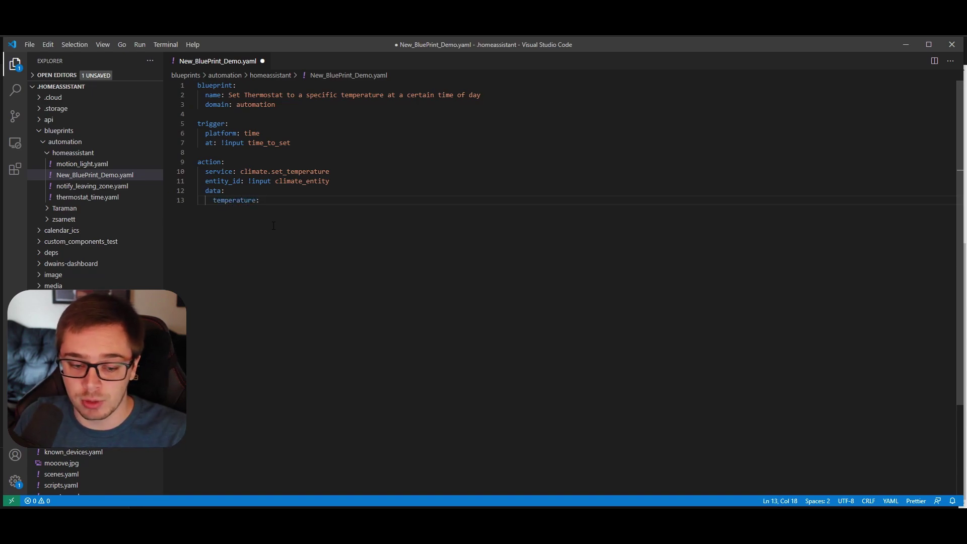
text(!i)
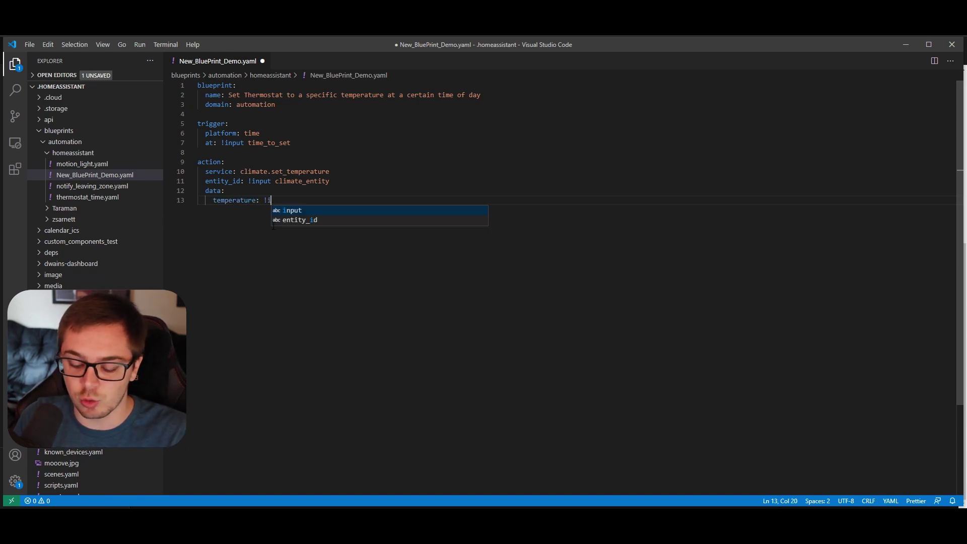
text(nput temp_to_set)
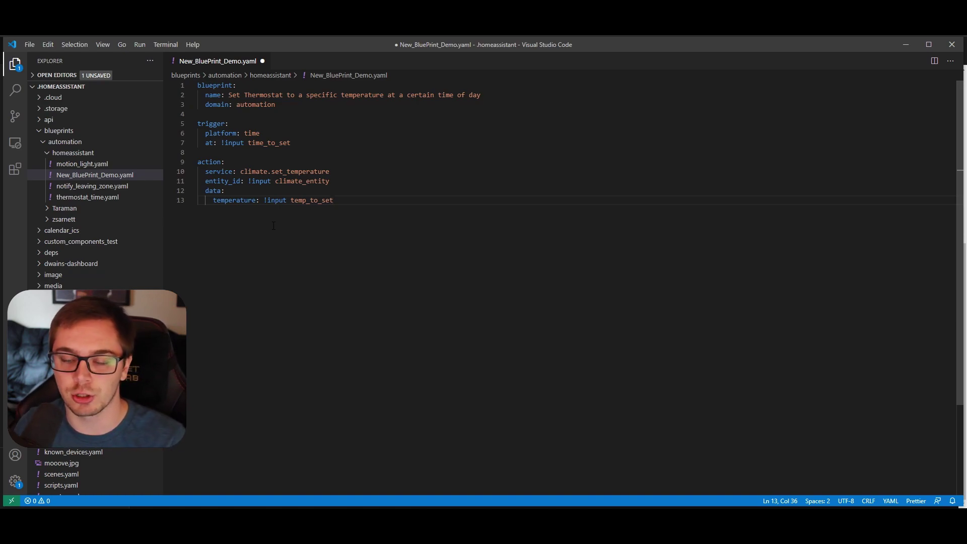
- Add "mode: single" at the root level, separated from the action section by a blank line
key(Return)
key(BackSpace)
key(BackSpace)
key(Return)
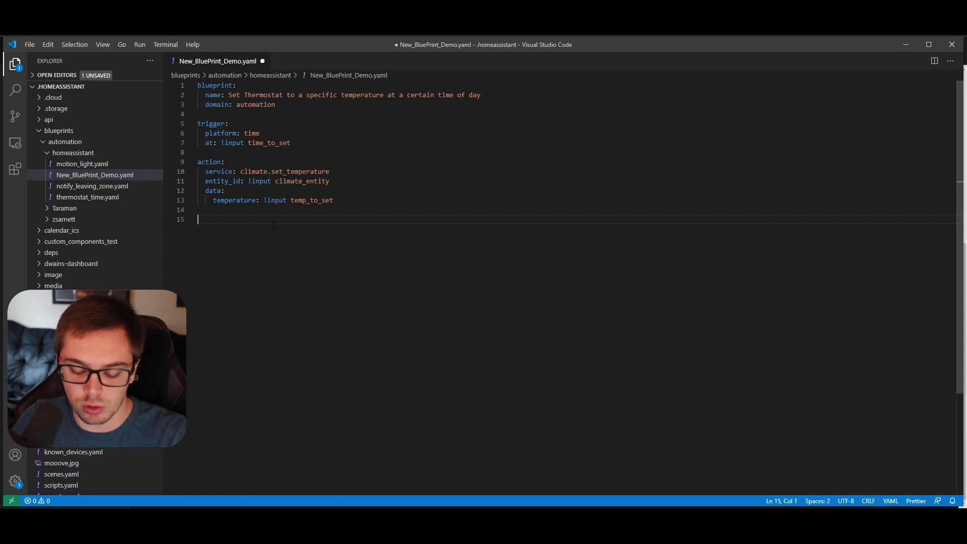
text(mode: single)
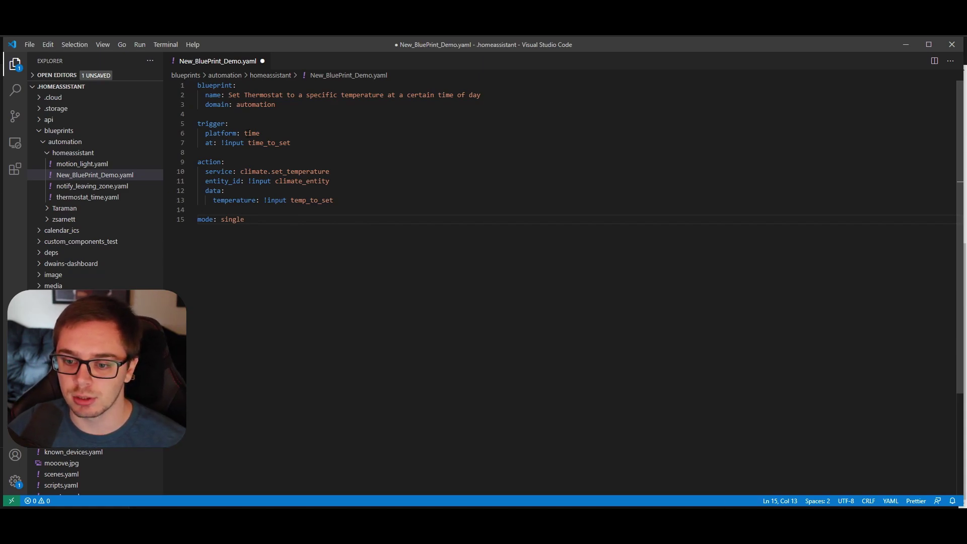
- Add an "input:" key below "domain: automation" in the blueprint section, with "time_to_set:" nested beneath it
drag(279, 181, 327, 181)
click(315, 106)
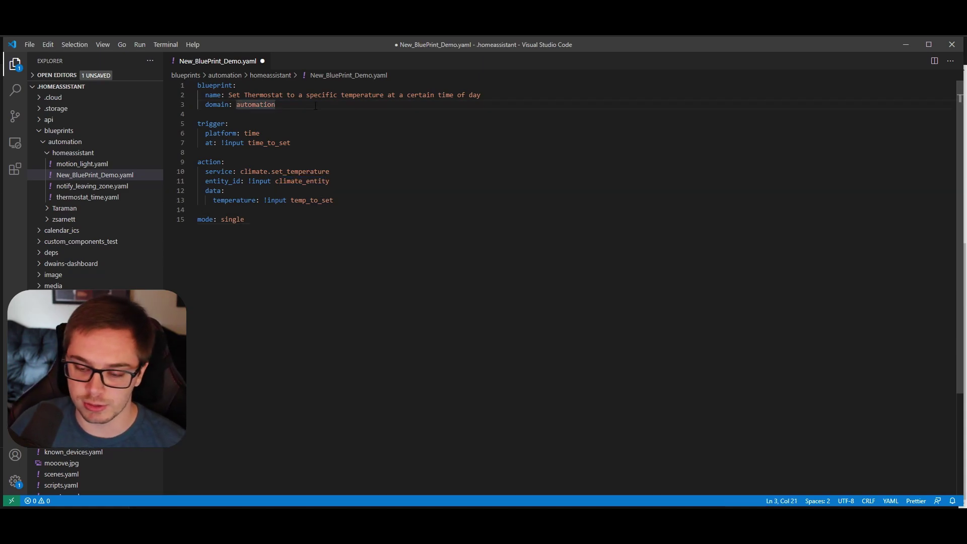
key(Return)
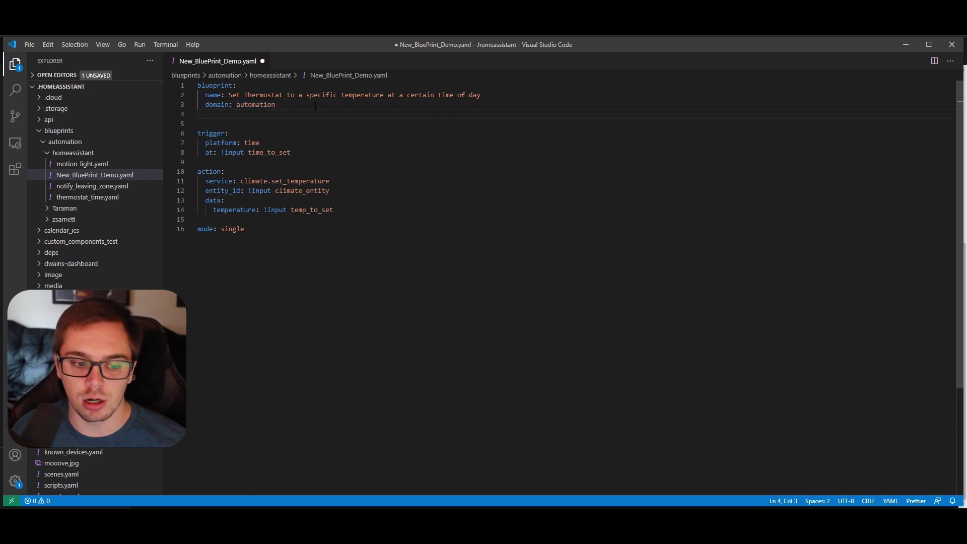
text(input:)
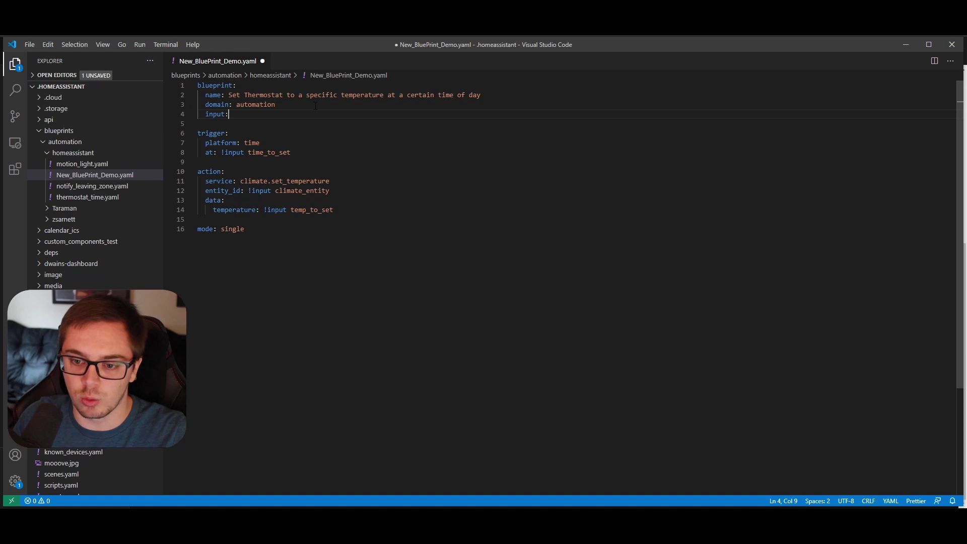
key(Return)
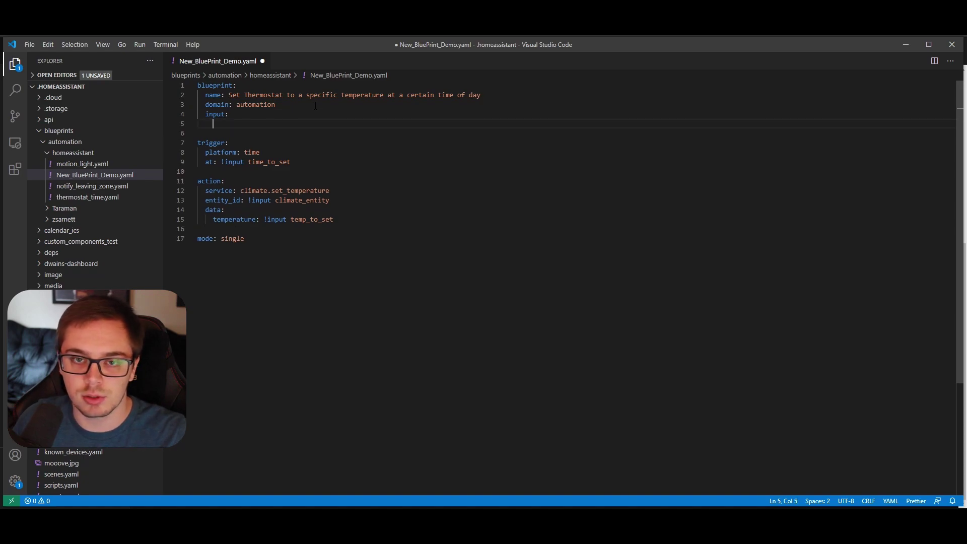
text(time_)
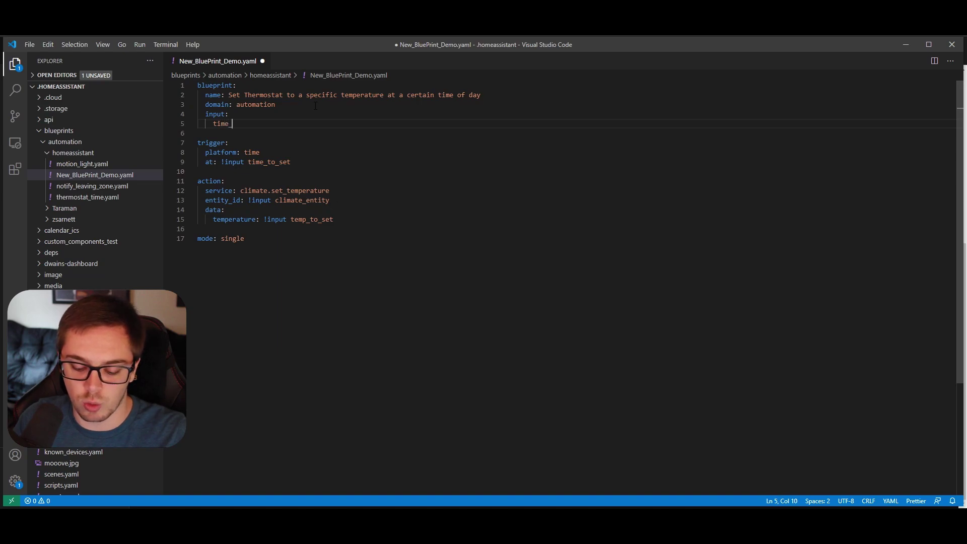
text(to_set)
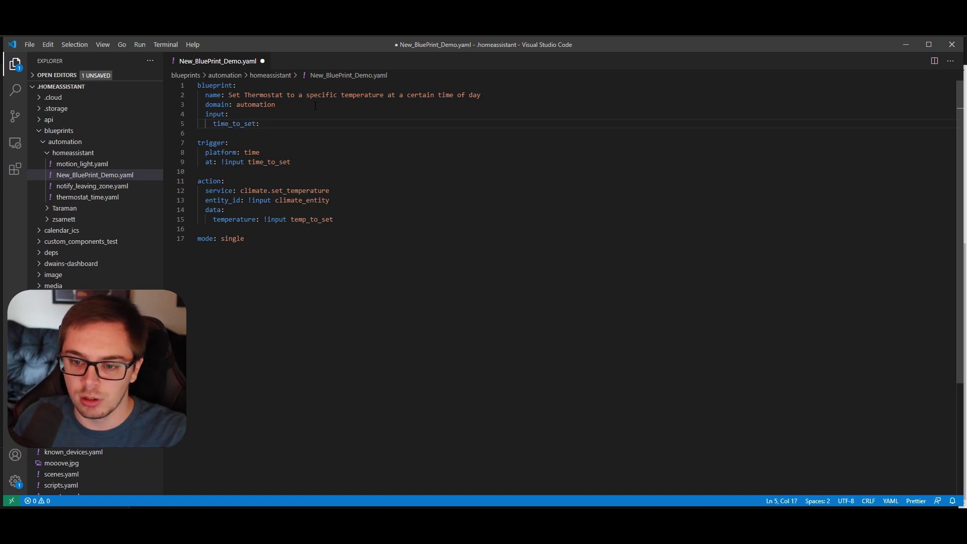
text(:)
- Nest "name: Time" under time_to_set, matching the Time label in the Home Assistant automation, and start a new line
key(Return)
key(Tab)
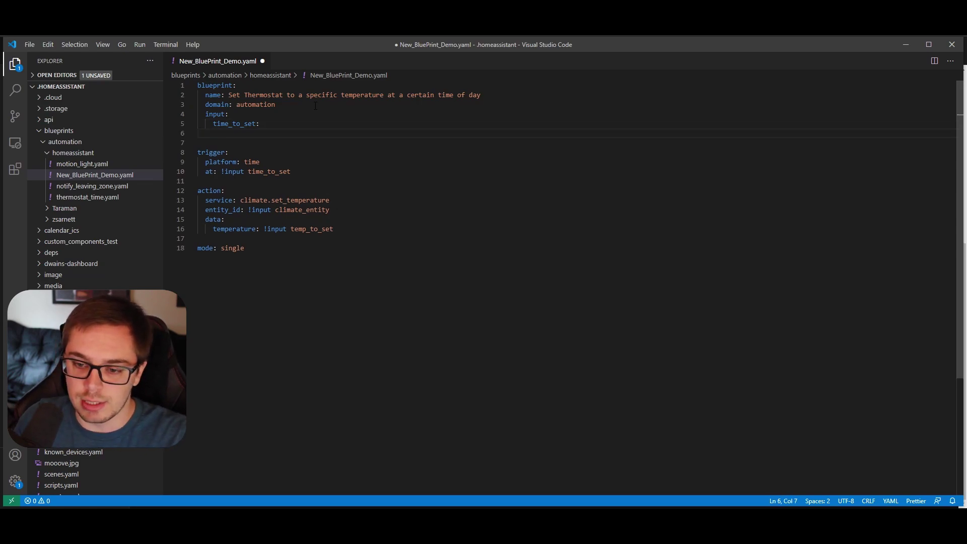
text(name:)
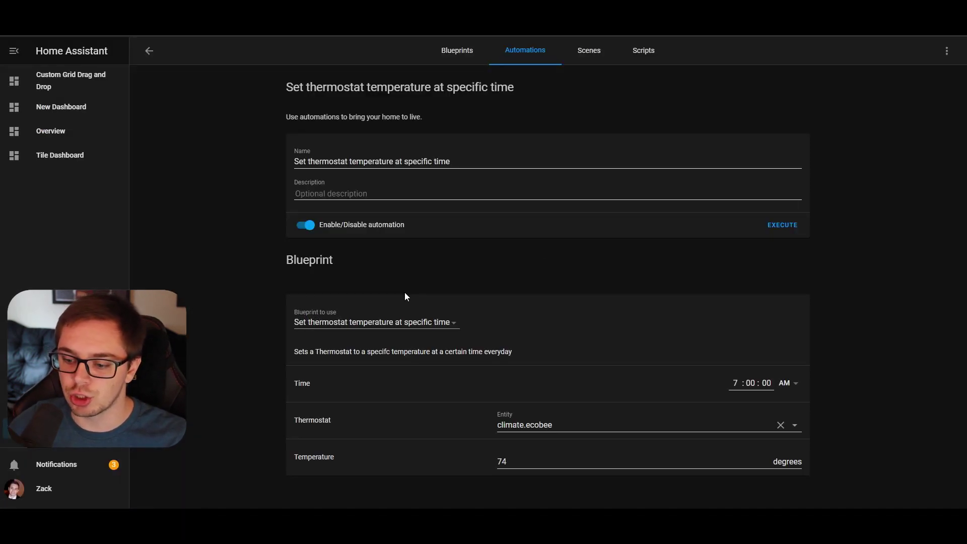
triple_click(302, 384)
click(295, 384)
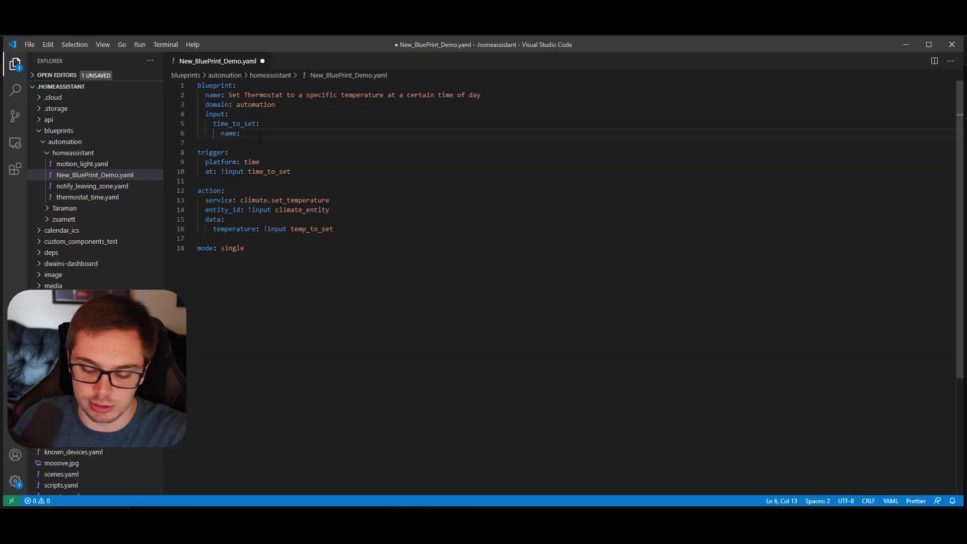
text(Time)
key(Return)
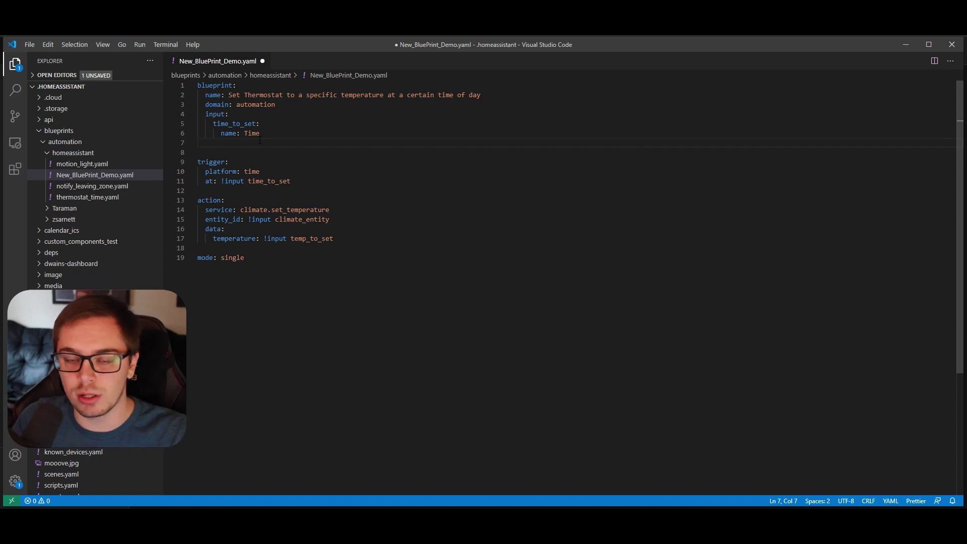
- Add "selector:" to the time_to_set input with "time:" nested beneath it
text(selector:)
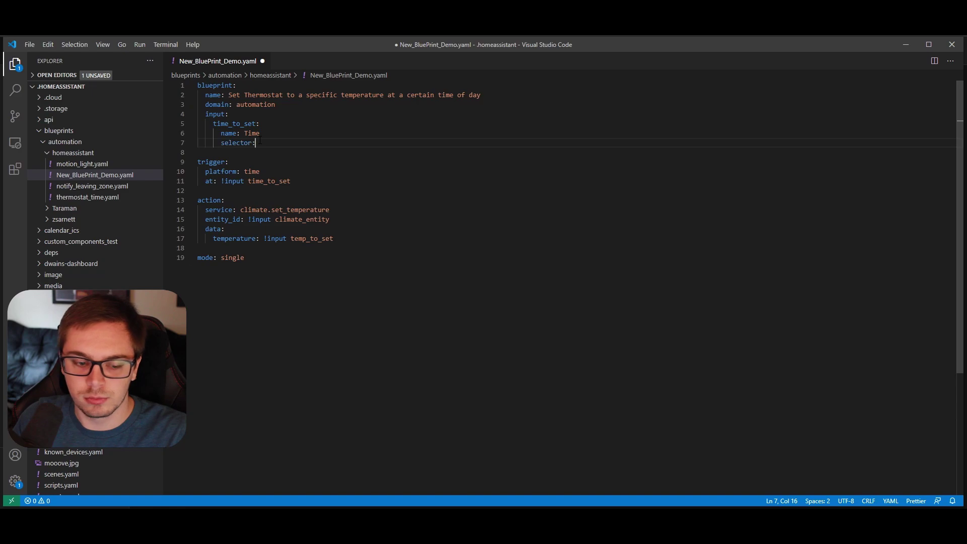
key(Return)
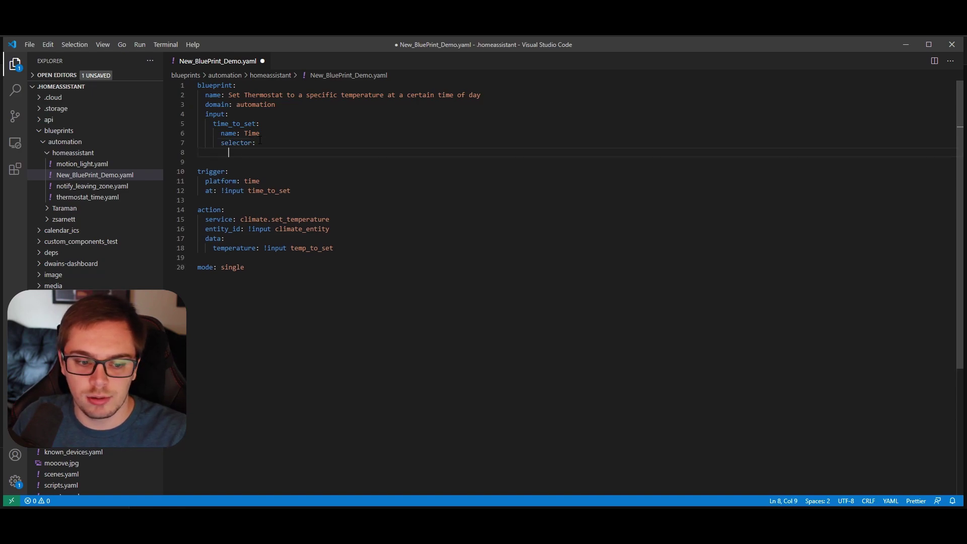
text(time:)
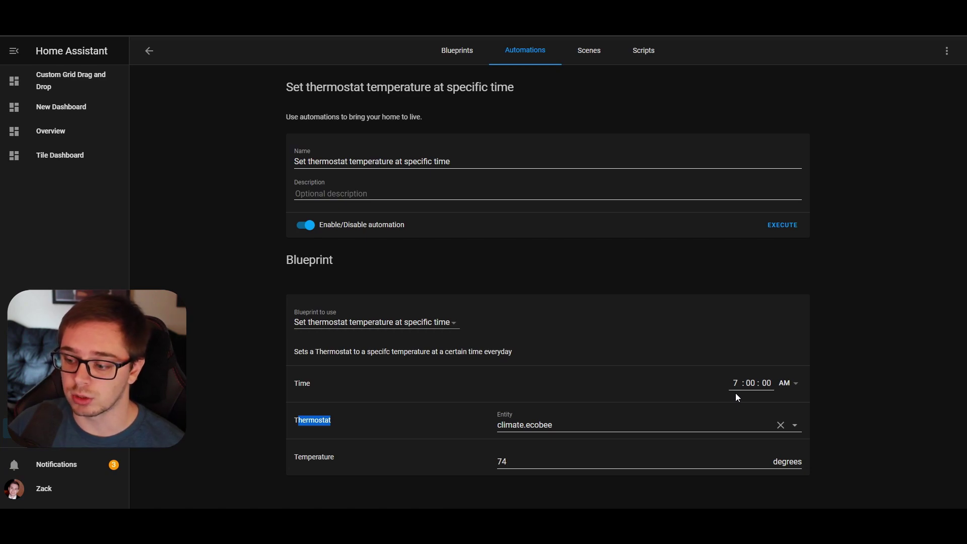
- Examine the hour, minute, second and AM/PM fields of the Time input in the Home Assistant automation
click(736, 384)
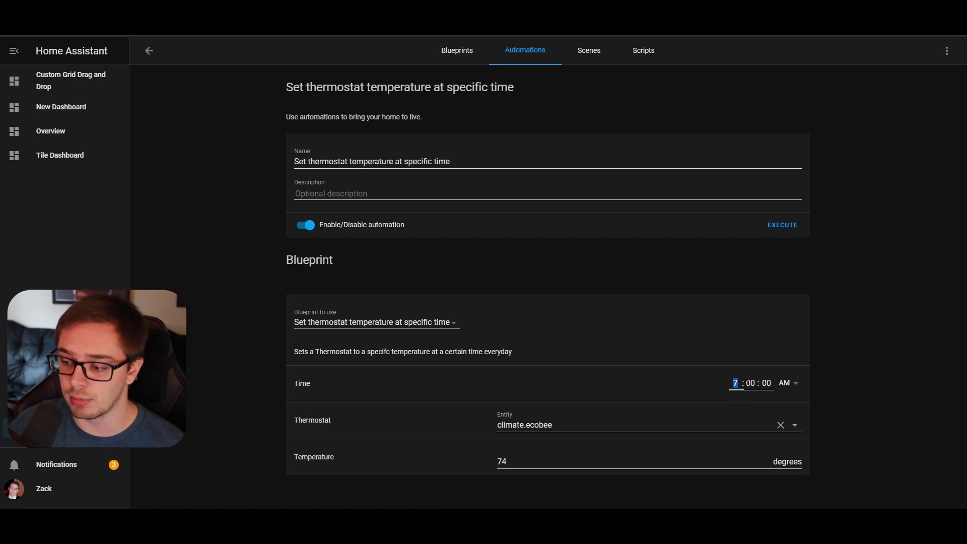
key(Tab)
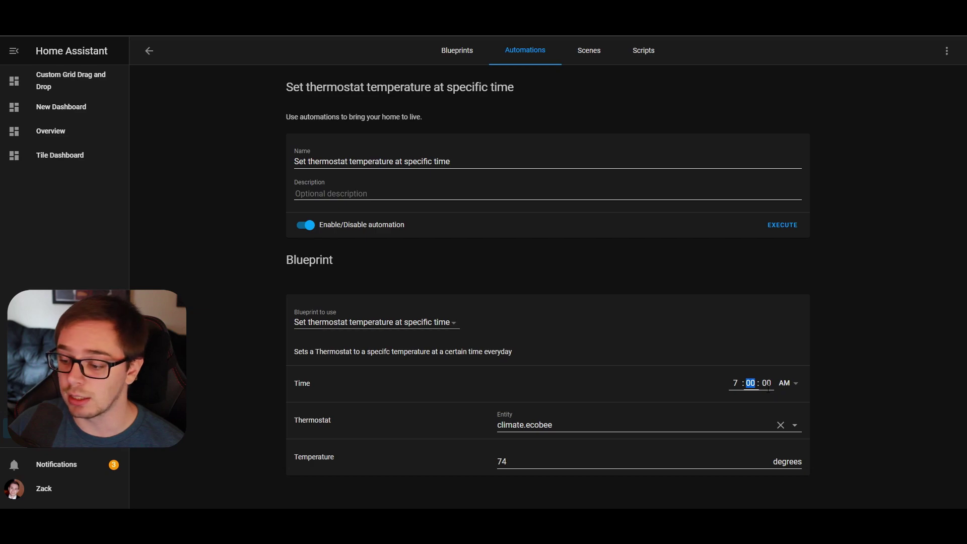
key(Tab)
click(787, 386)
click(847, 384)
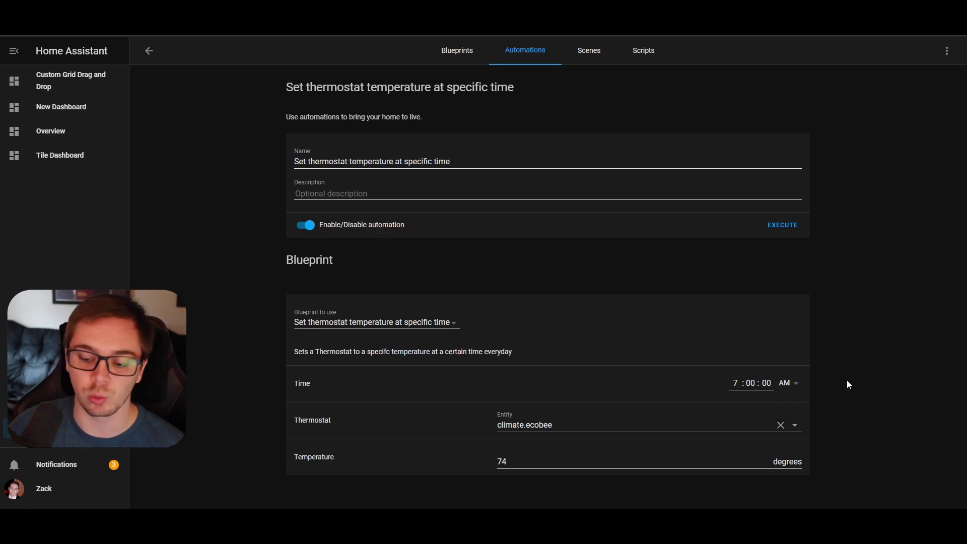
- Switch to Visual Studio Code and add a "climate_entity:" input with "name: Thermostat" nested beneath it
key(alt+Tab)
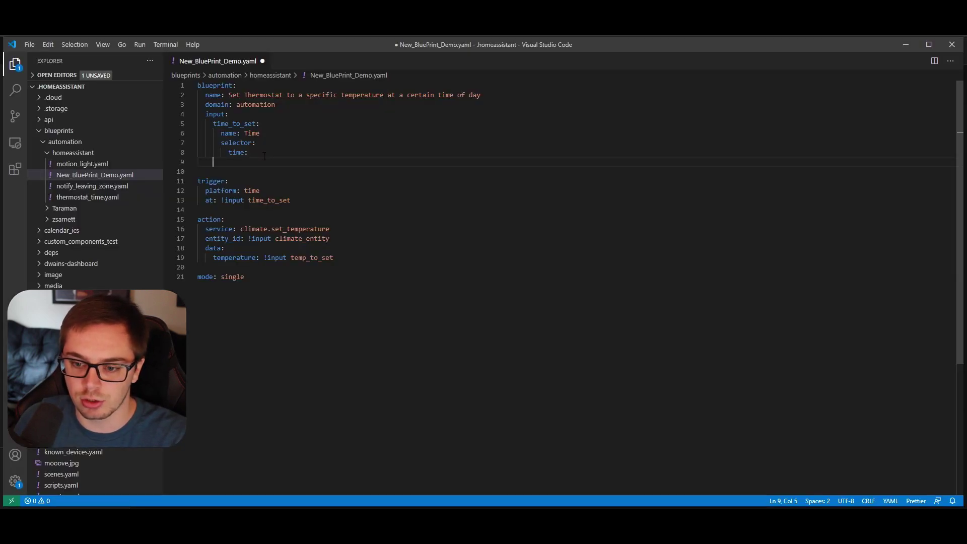
text(climate_entity:)
key(Return)
key(Tab)
text(name: )
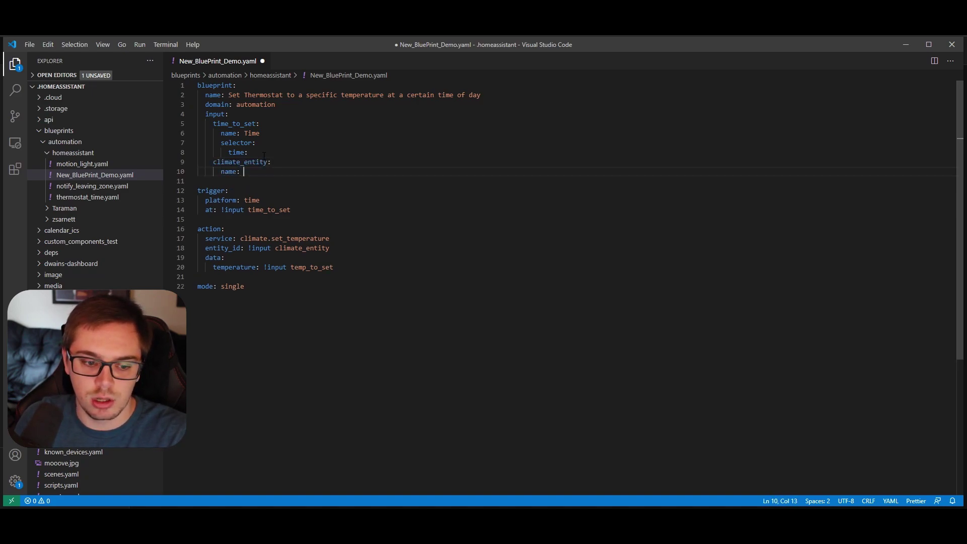
text(Thermostat)
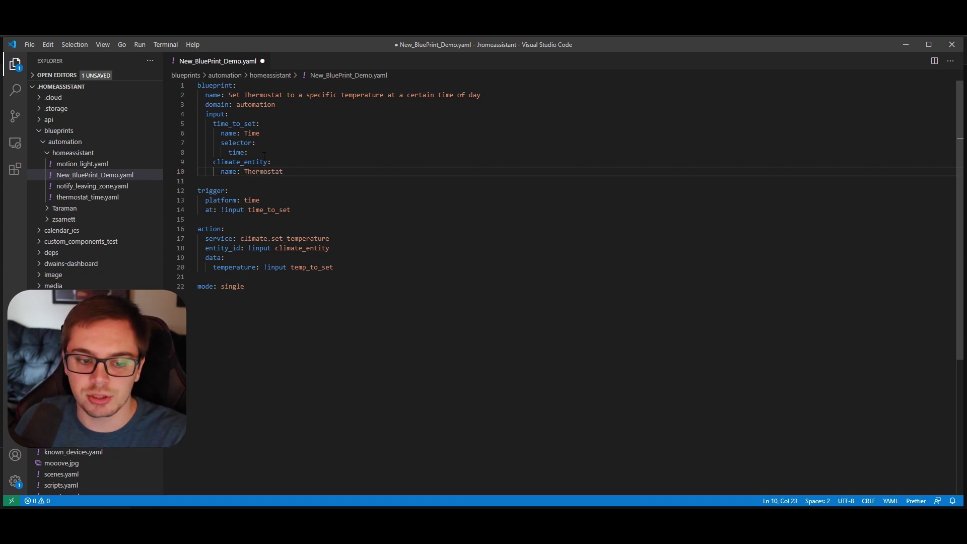
- Give the climate_entity input a "selector:" containing "entity:" with "domain: climate" nested beneath it
key(Return)
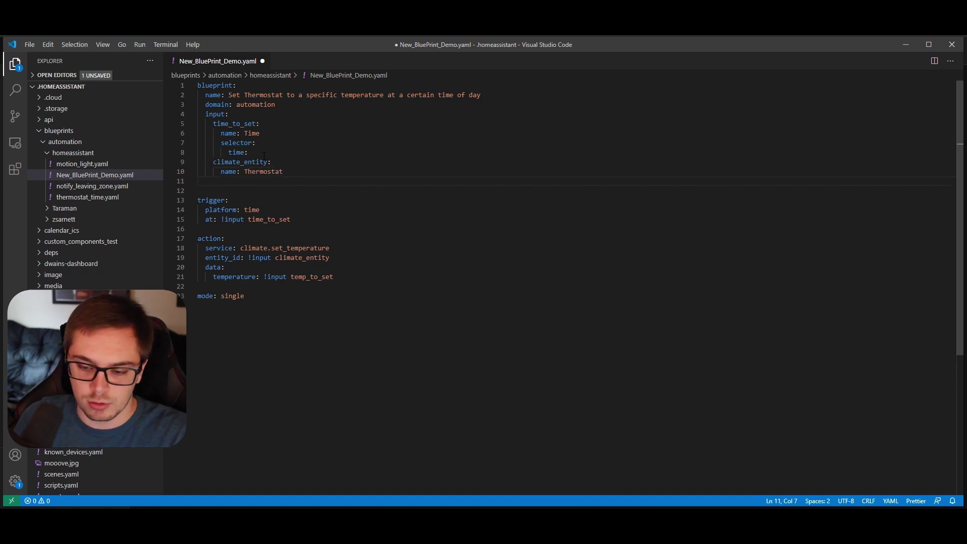
text(elector:)
key(Return)
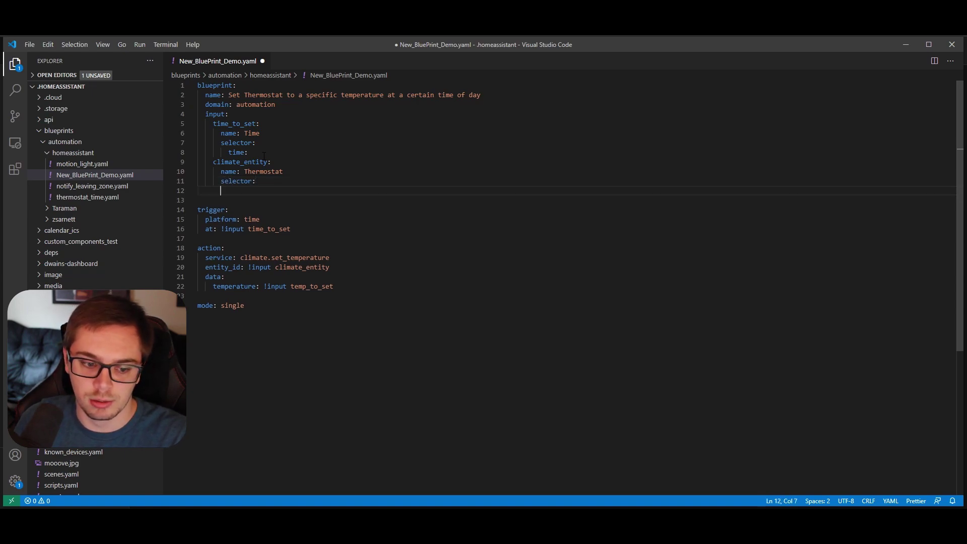
text(entity)
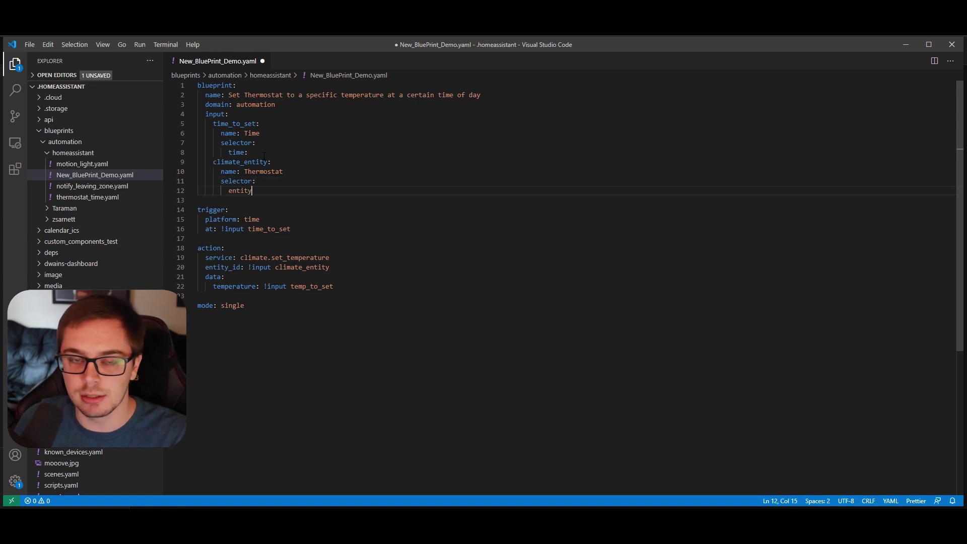
text(:)
key(Return)
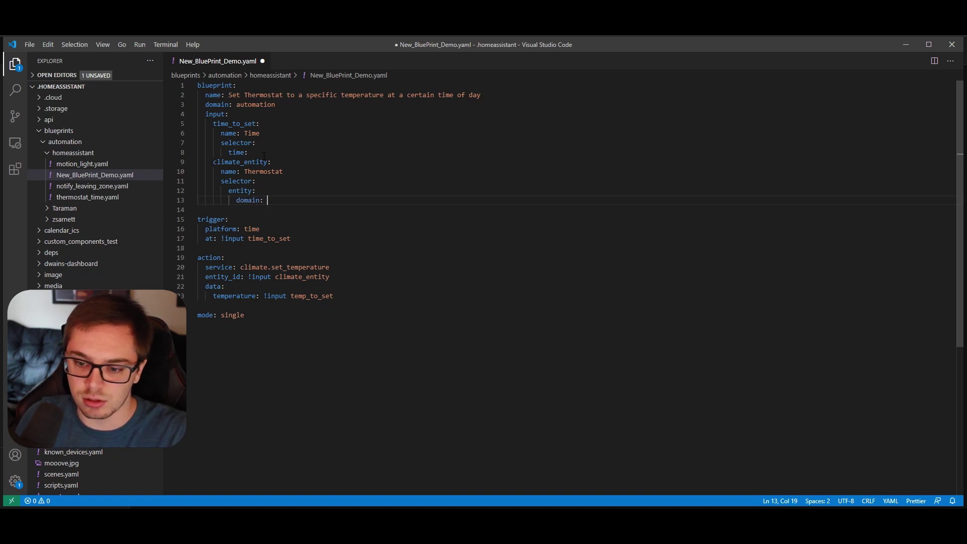
text(limate)
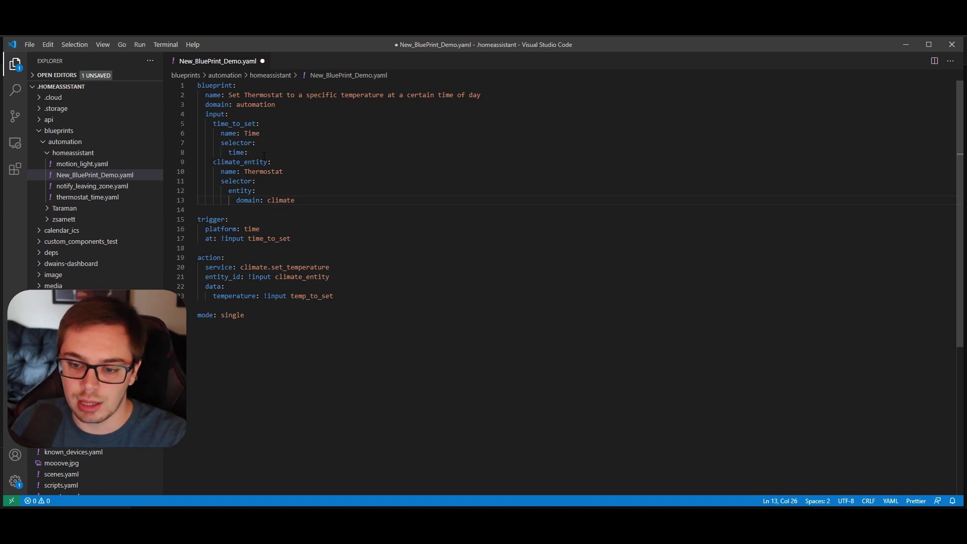
- Add a "temp_to_set:" input below climate_entity with "name: Temperature" nested beneath it
key(Return)
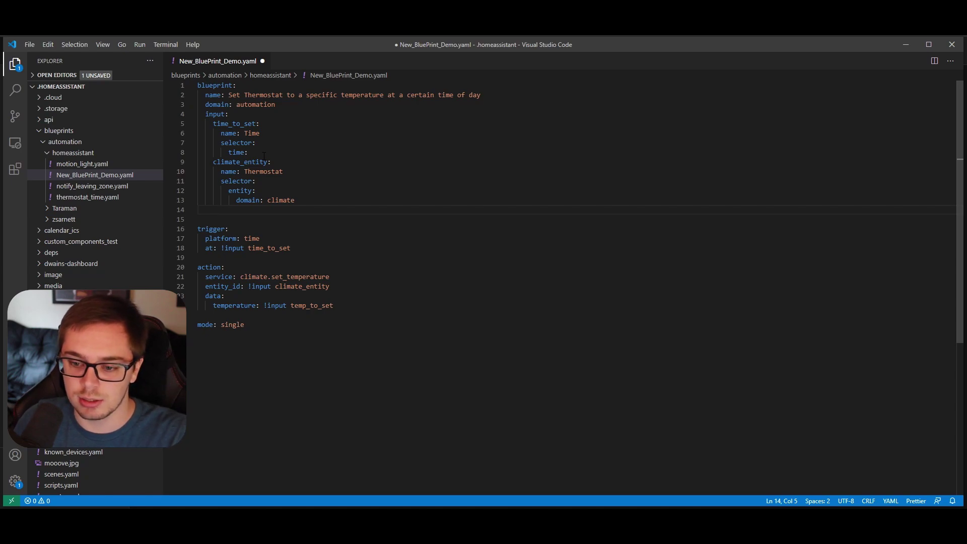
text(temp_to_set:)
key(Return)
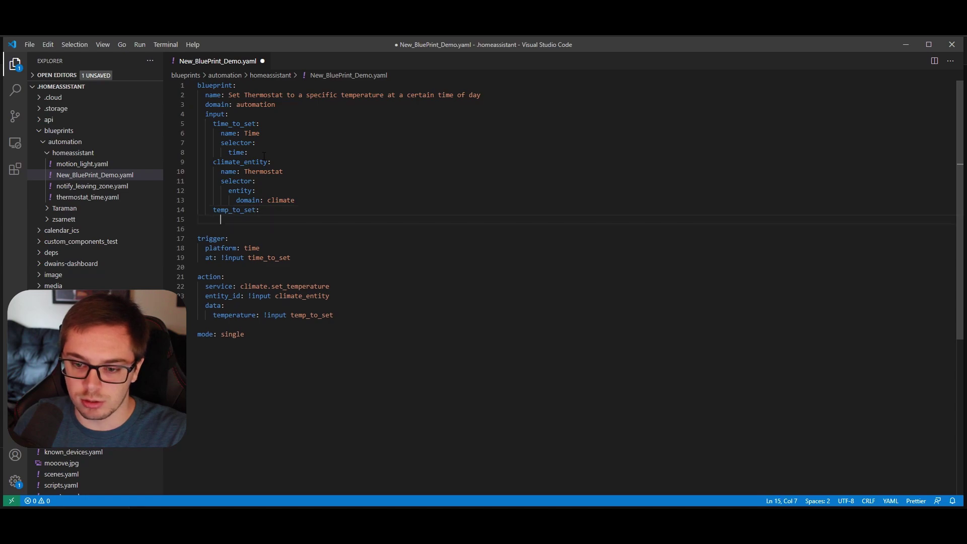
text(name)
text(: Temperature)
- Give the temp_to_set input a "selector:" containing "number:" with "min: 0" and "max: 100"
key(Return)
text(sele)
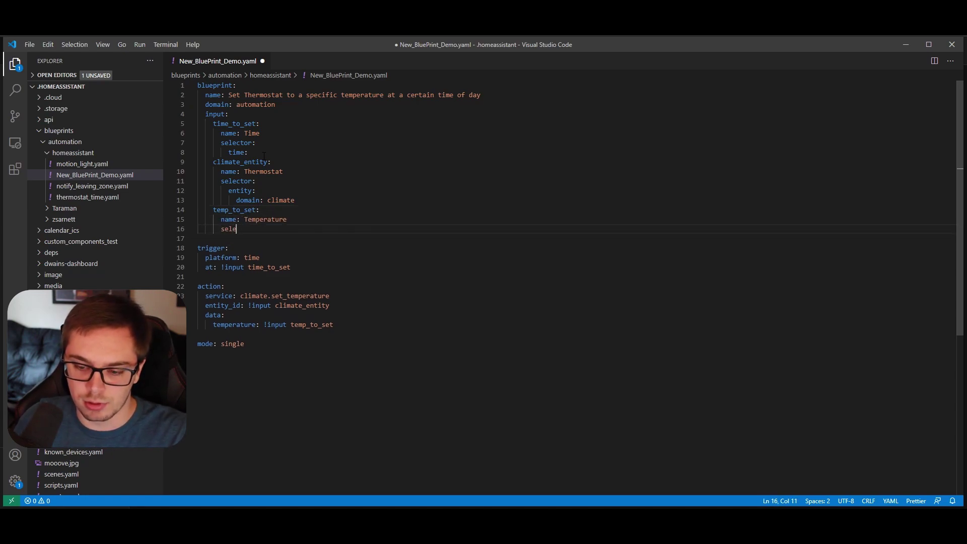
text(ctor:)
key(Return)
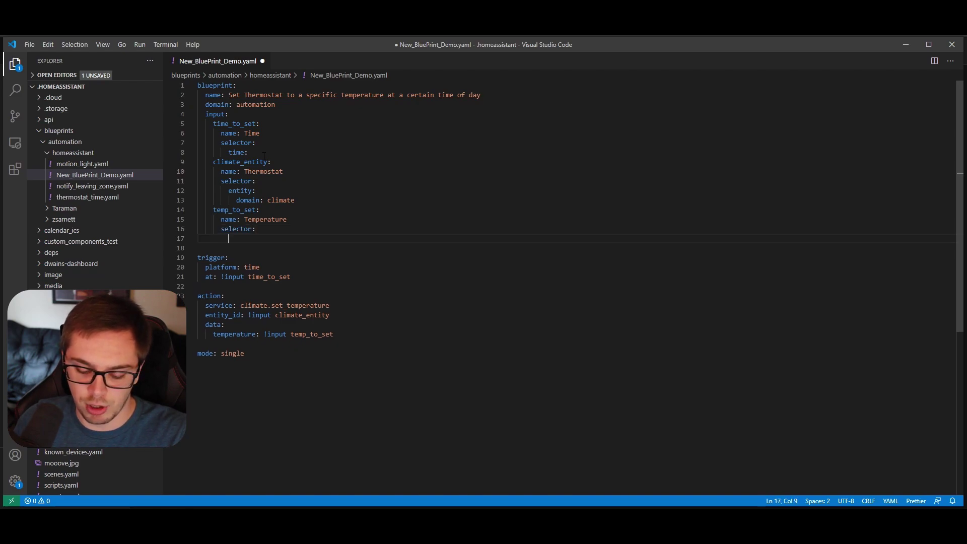
text(nu)
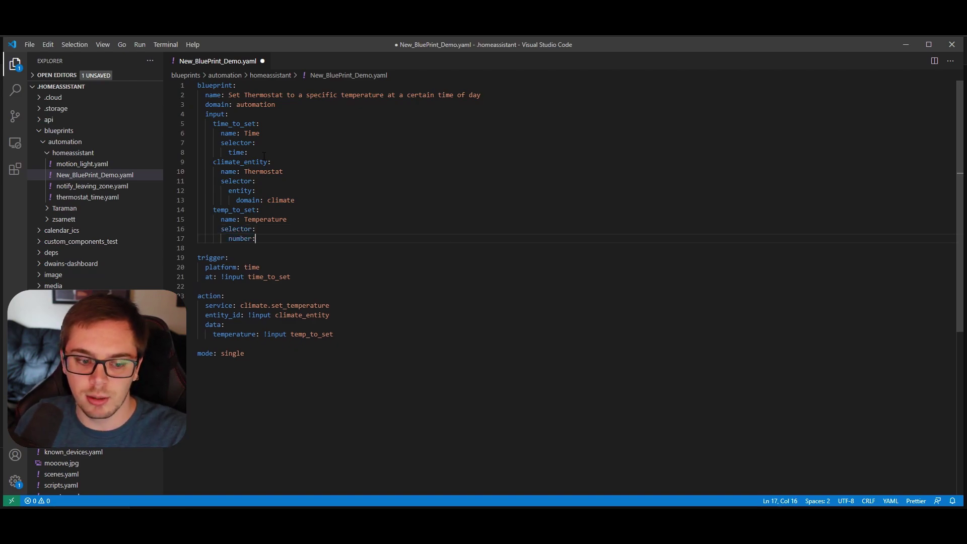
text(mber:)
key(Return)
text(min: 0)
key(Return)
text(max: 10)
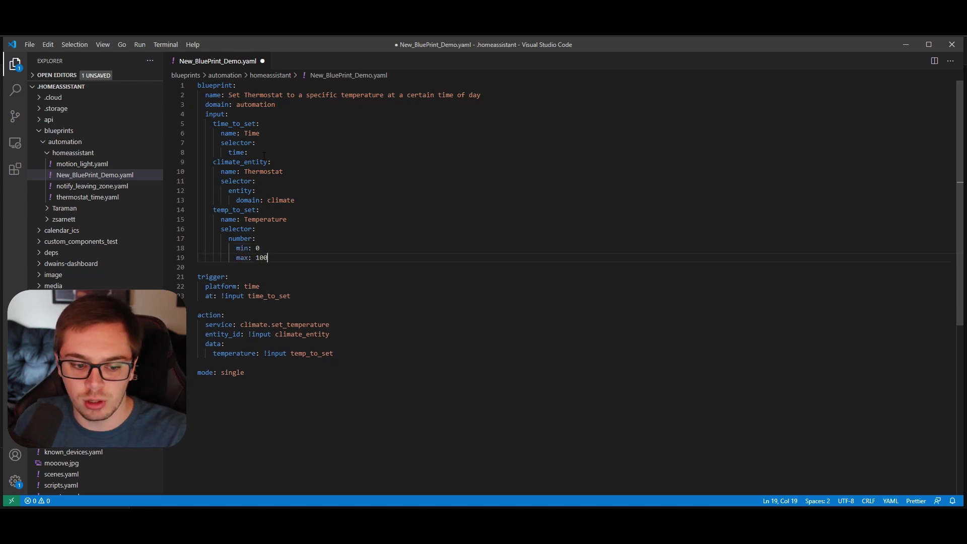
text(0)
- Add "unit_of_measurement: degrees" and "mode: box" to the number selector, and save the blueprint file
key(Return)
text(unit_of_measure)
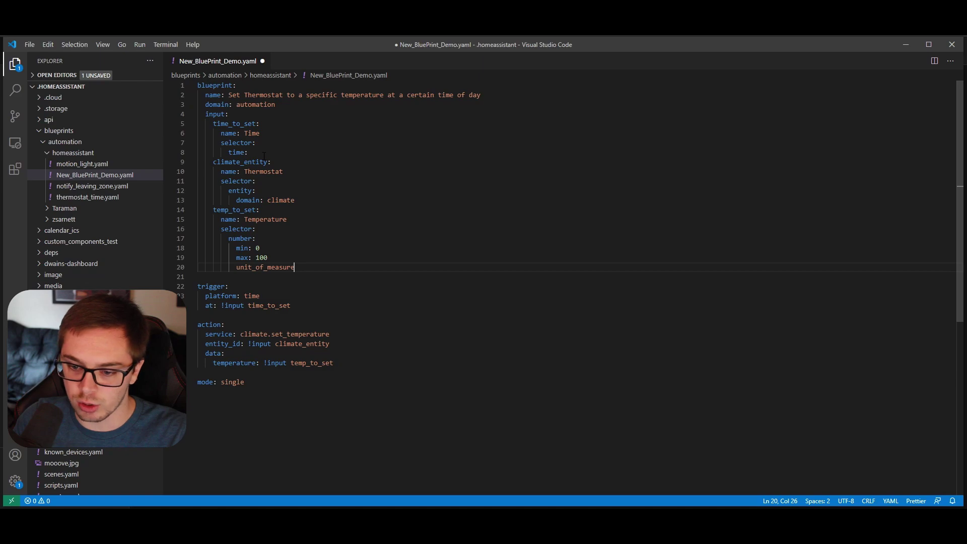
text(ment: degrees)
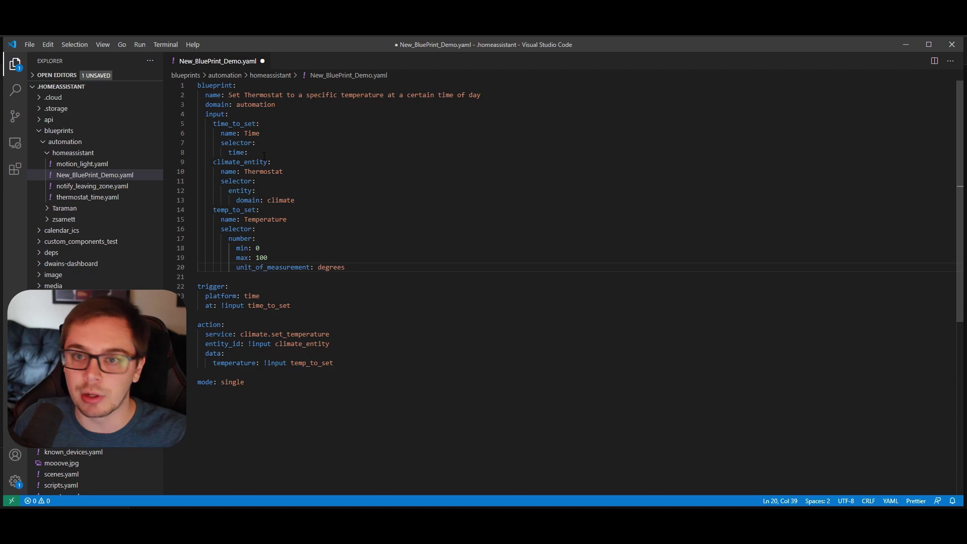
key(Return)
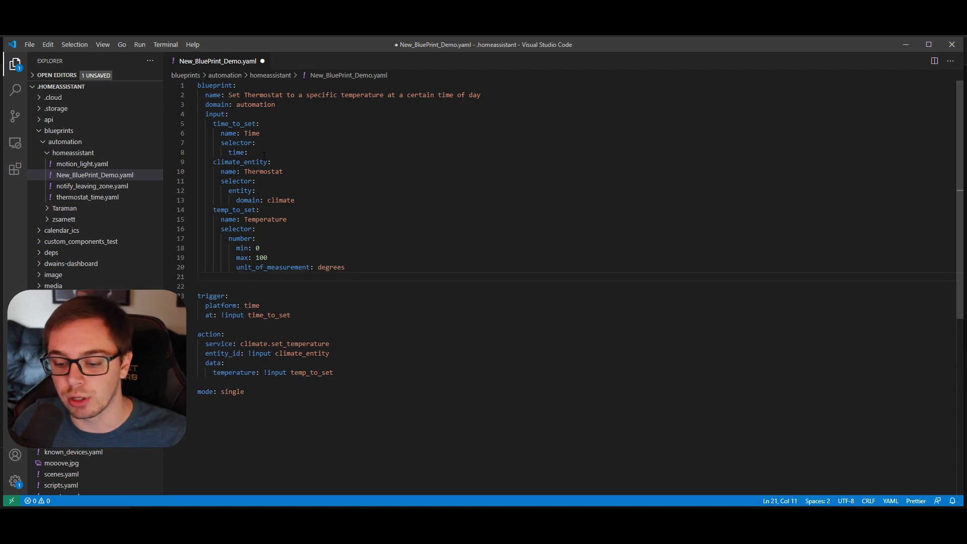
text(mode: box)
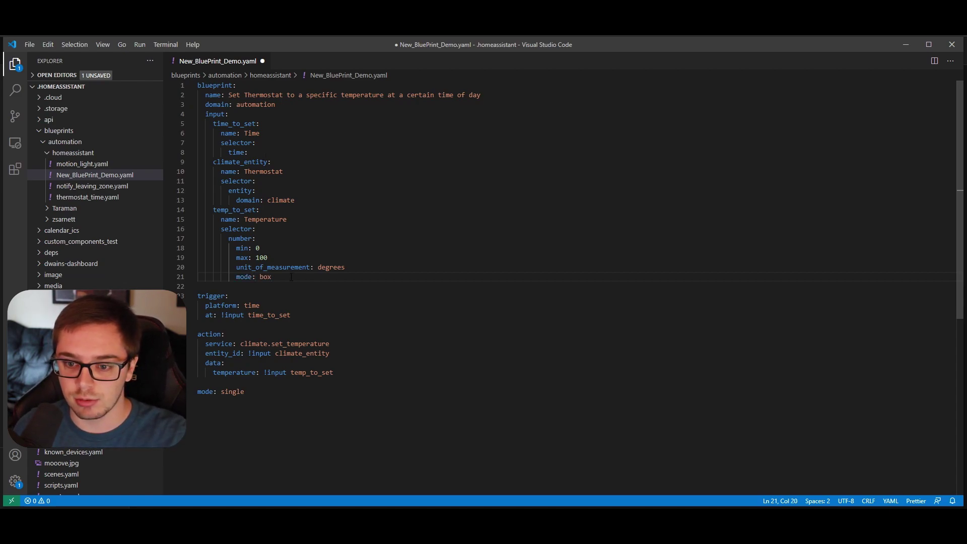
key(ctrl+s)
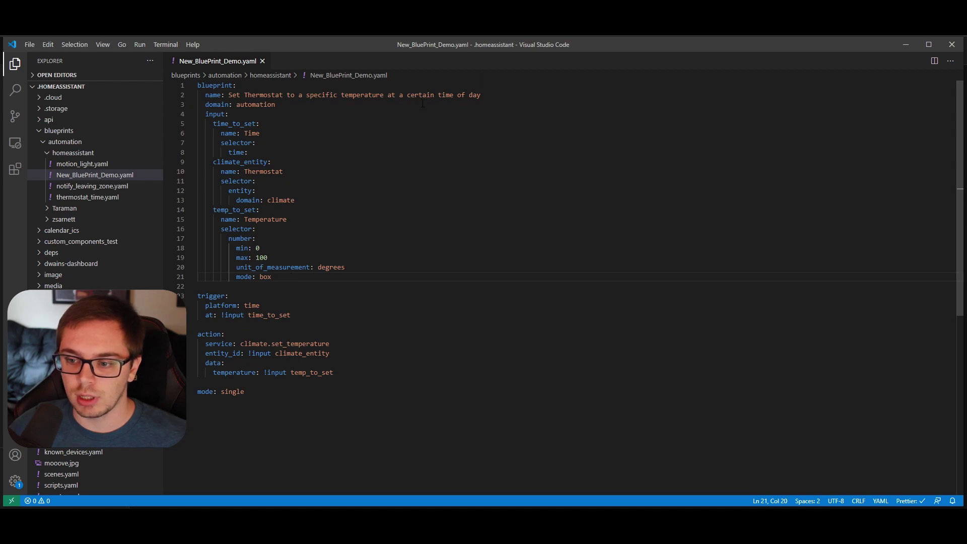
- Append "- Demo" to the blueprint's name value and save the YAML file
click(504, 99)
text(- D)
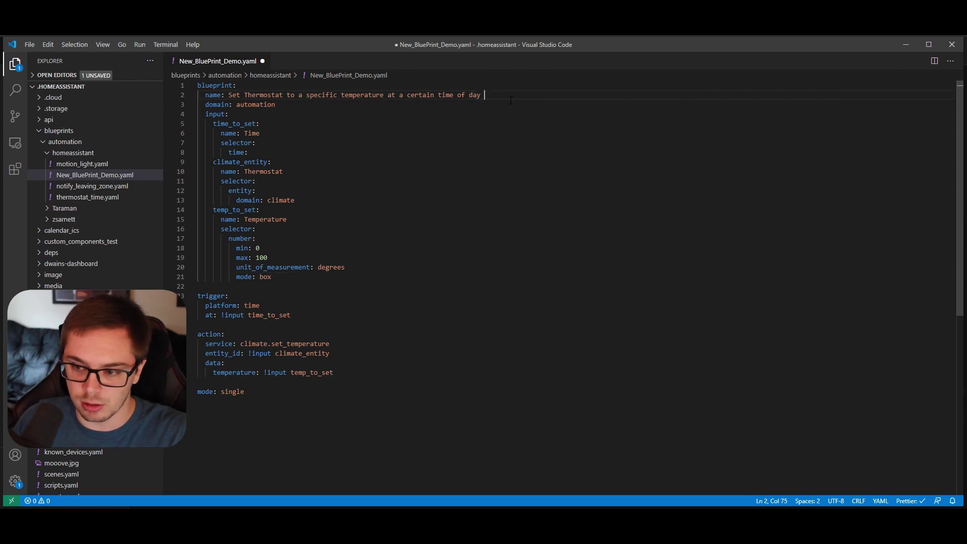
text(emo)
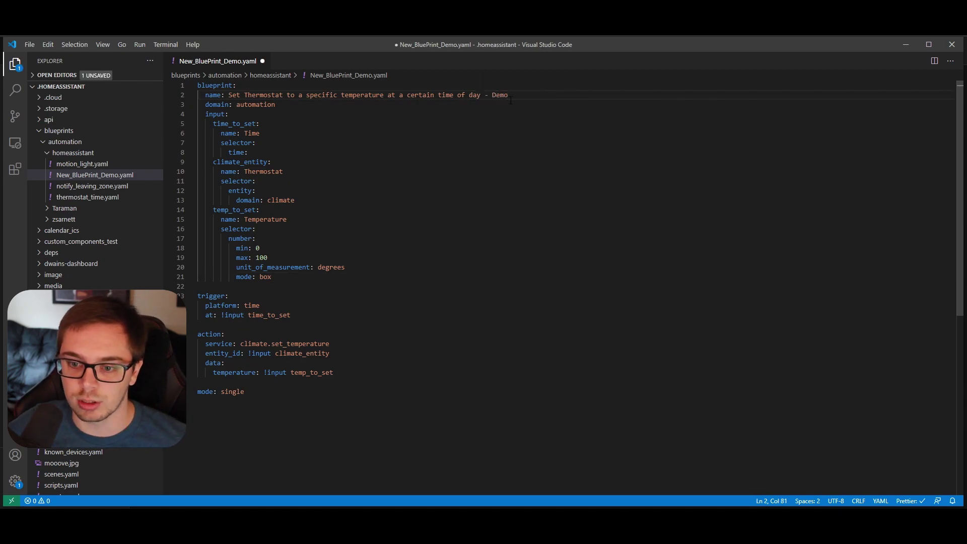
key(ctrl+s)
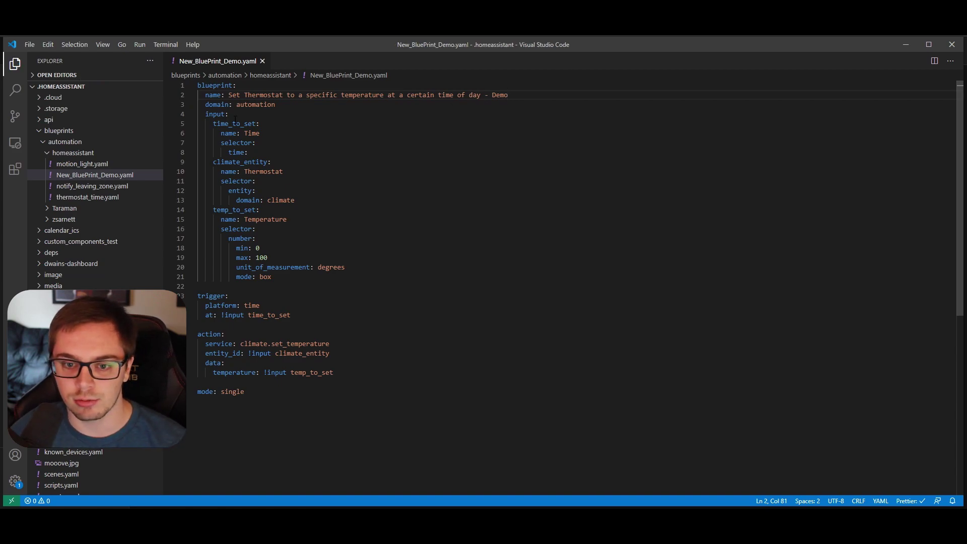
- Switch to Home Assistant and check the blueprint list for the entry with the "- Demo" name
key(alt+Tab)
double_click(142, 271)
drag(142, 271, 344, 270)
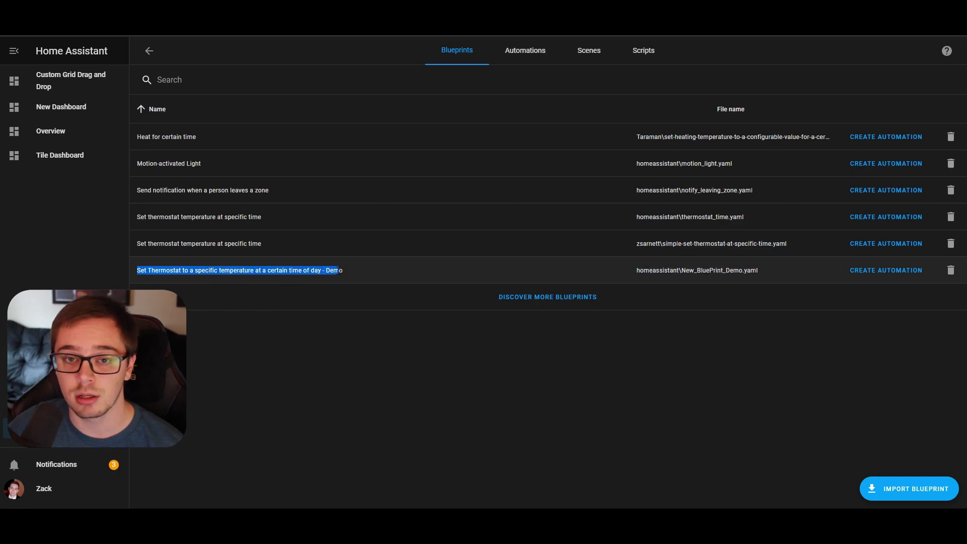
click(360, 331)
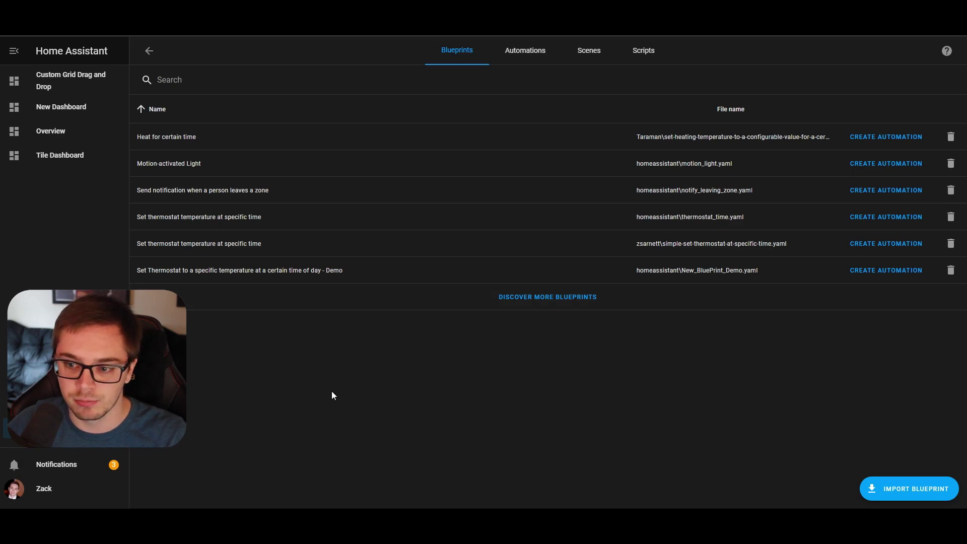
- Reload the automations through the quick command search and start a new automation from the New_BluePrint_Demo.yaml blueprint
text(crel)
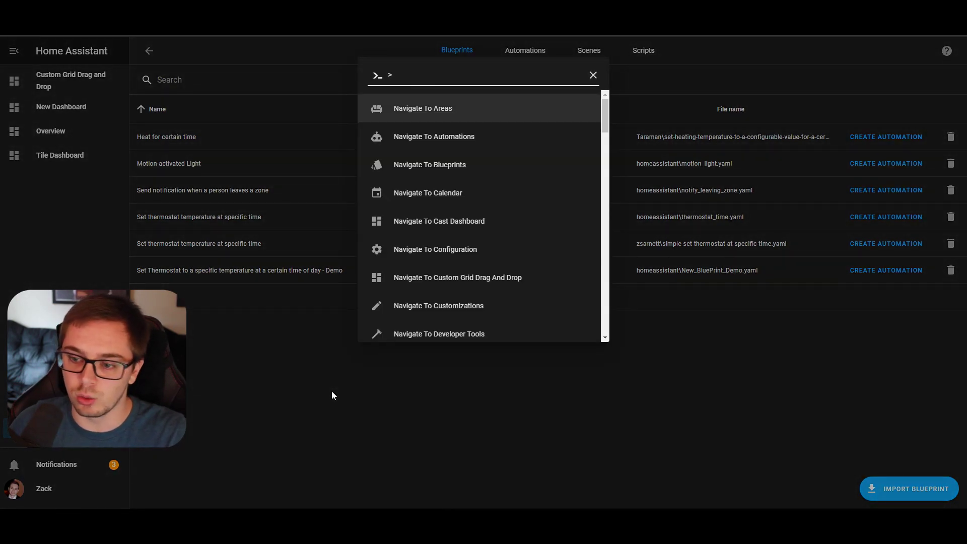
text(a)
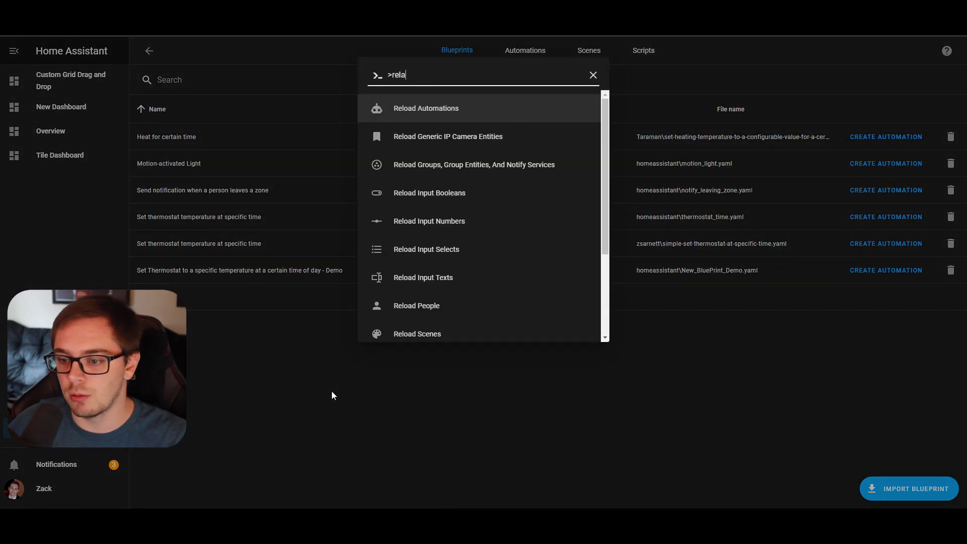
click(427, 116)
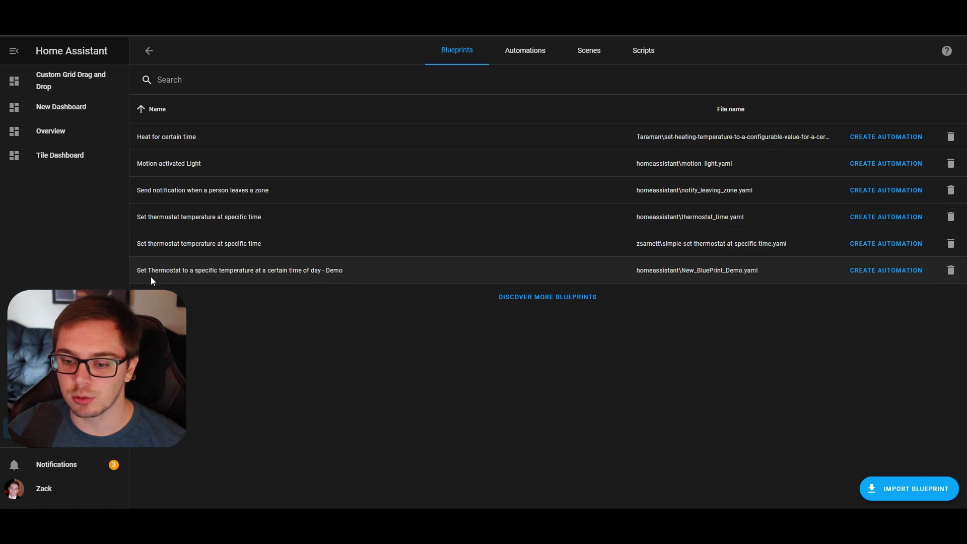
click(888, 274)
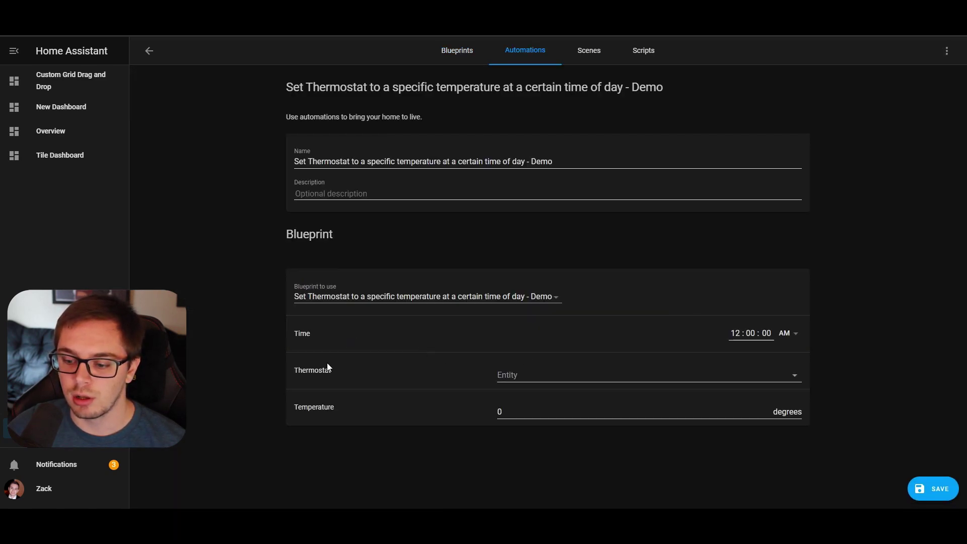